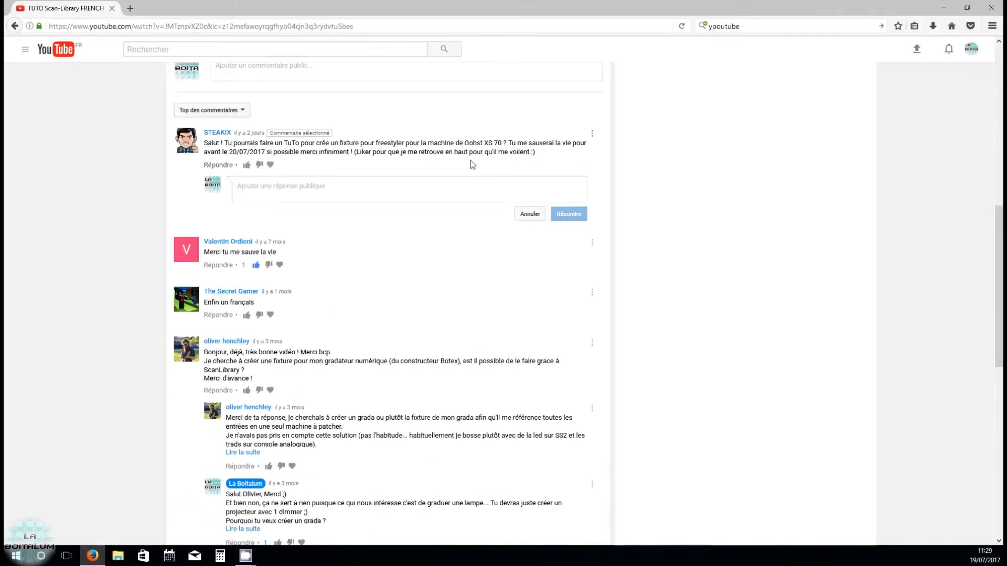
Copy the fixture model "Gohst XS 70" from the viewer's comment and search the web for it.
{"action": "left_click_drag", "start_coordinate": [464, 143], "coordinate": [502, 142]}
{"action": "left_click", "coordinate": [729, 28]}
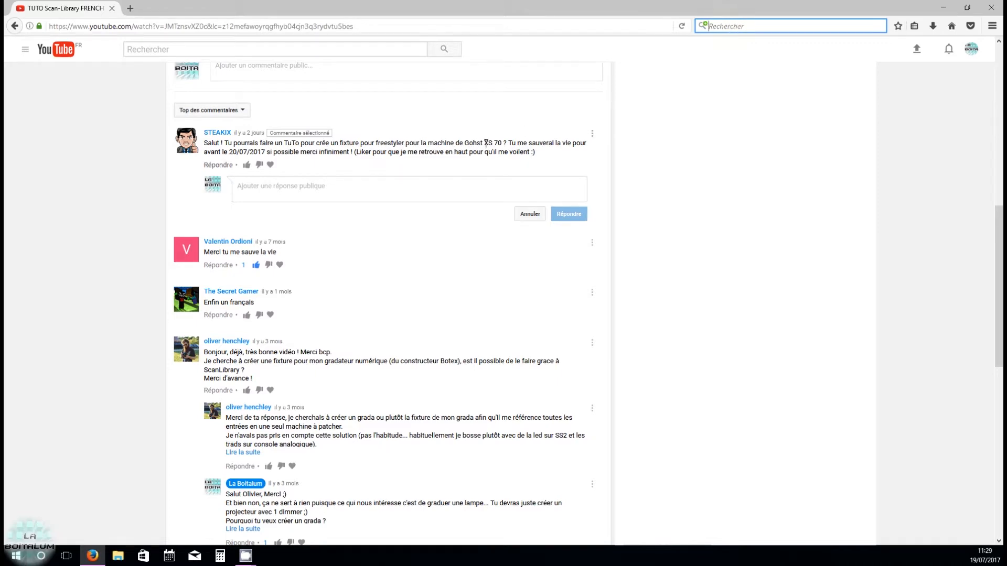
{"action": "left_click_drag", "start_coordinate": [464, 143], "coordinate": [502, 144]}
{"action": "key", "text": "ctrl+c"}
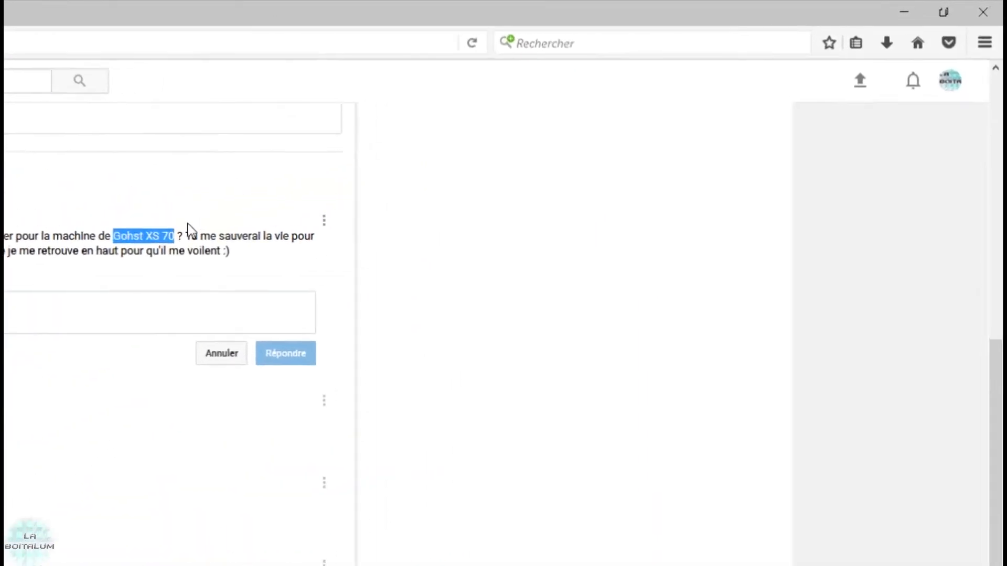
{"action": "left_click", "coordinate": [636, 37]}
{"action": "key", "text": "ctrl+v"}
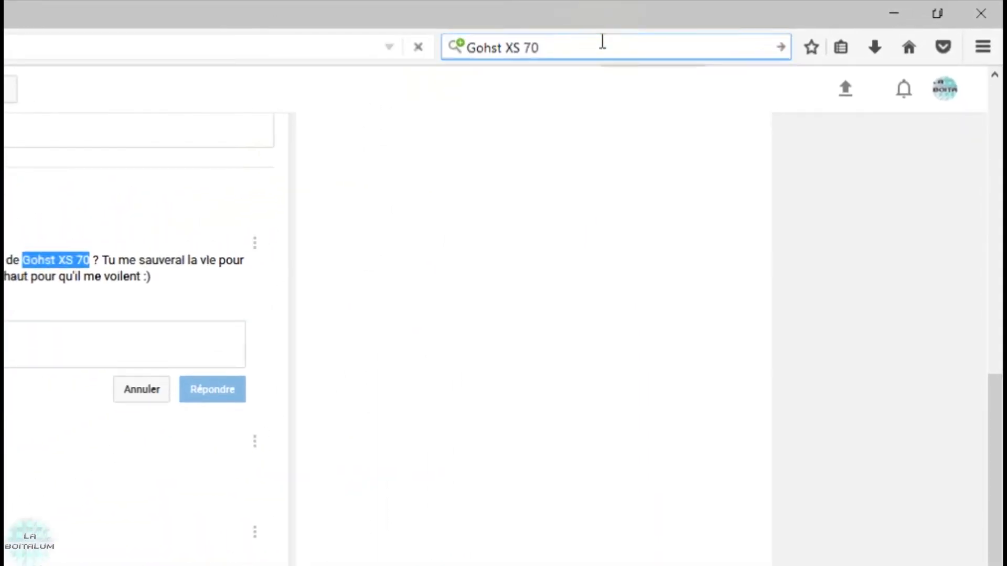
{"action": "key", "text": "Return"}
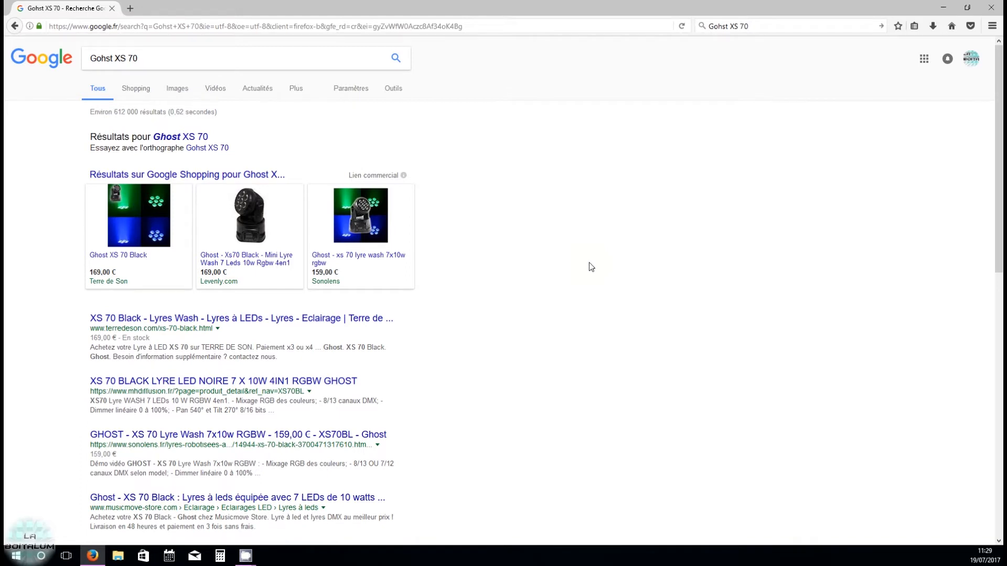
Refine the search to "ghost xs 70 manuel" and open the MH Diffusion user manual PDF.
{"action": "left_click", "coordinate": [145, 65]}
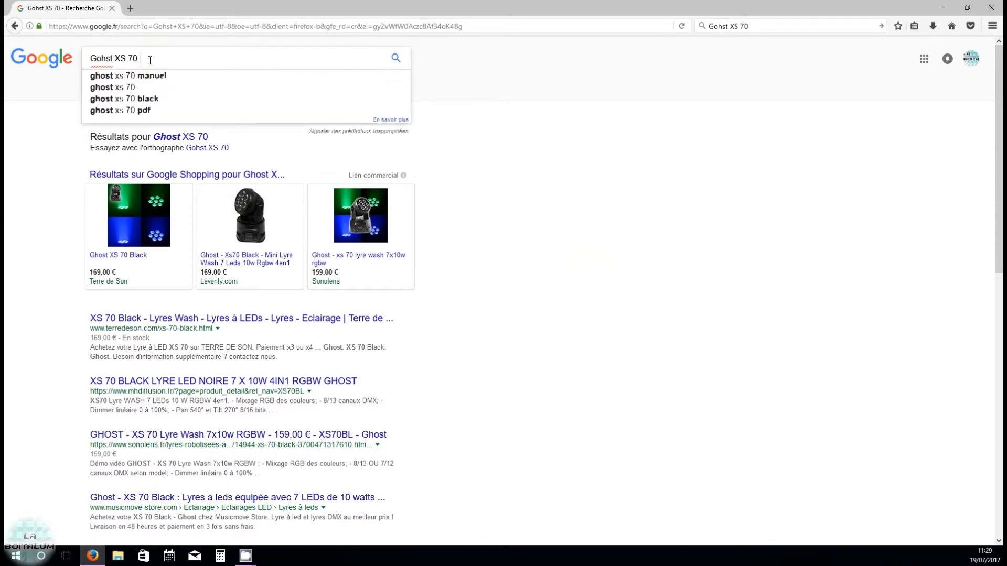
{"action": "left_click", "coordinate": [156, 76]}
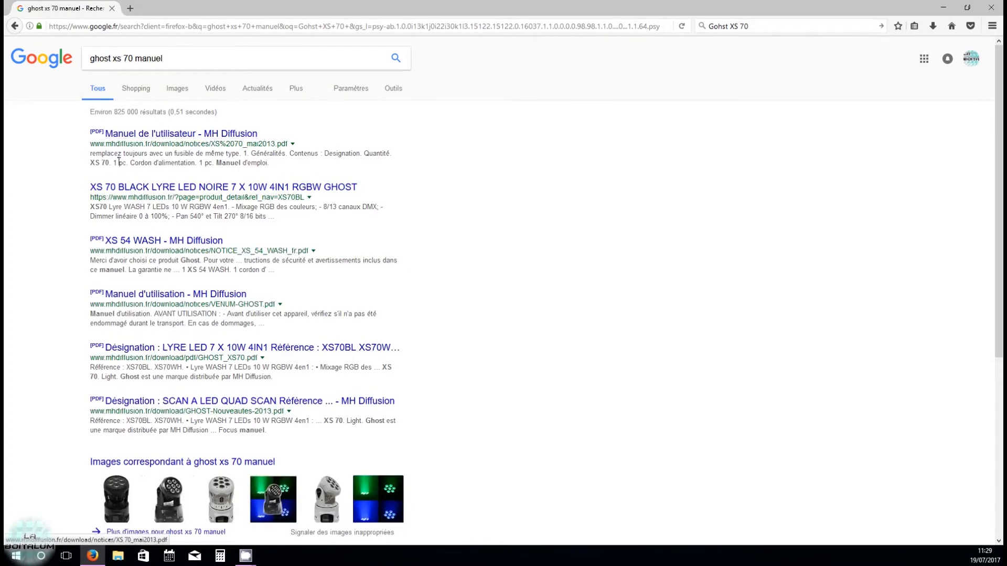
{"action": "left_click", "coordinate": [167, 138]}
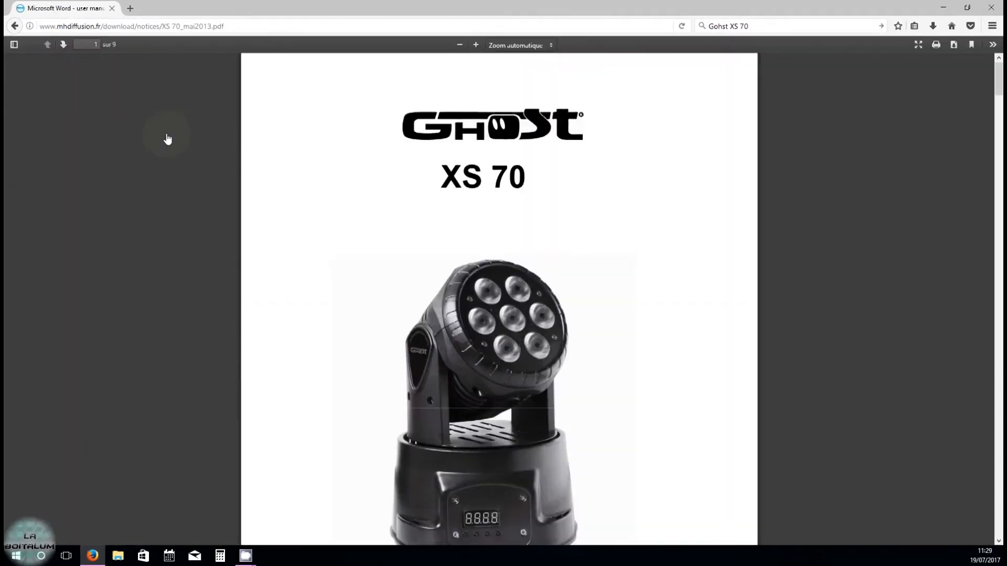
Locate the "Mode 13 canaux" channel table in the XS 70 manual.
{"action": "scroll", "coordinate": [504, 219], "scroll_direction": "down", "scroll_amount": 5}
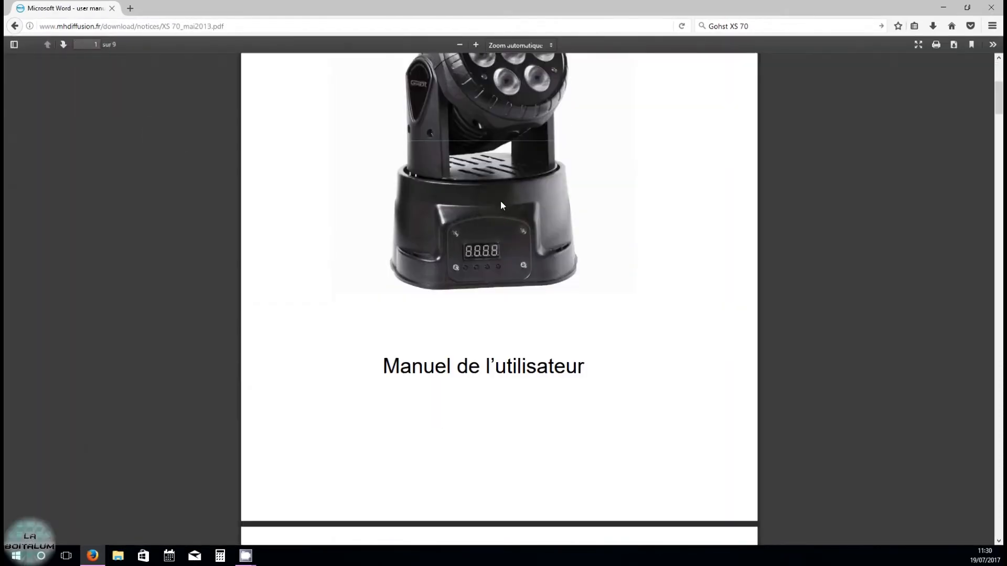
{"action": "scroll", "coordinate": [502, 204], "scroll_direction": "down", "scroll_amount": 10}
{"action": "scroll", "coordinate": [501, 204], "scroll_direction": "down", "scroll_amount": 20}
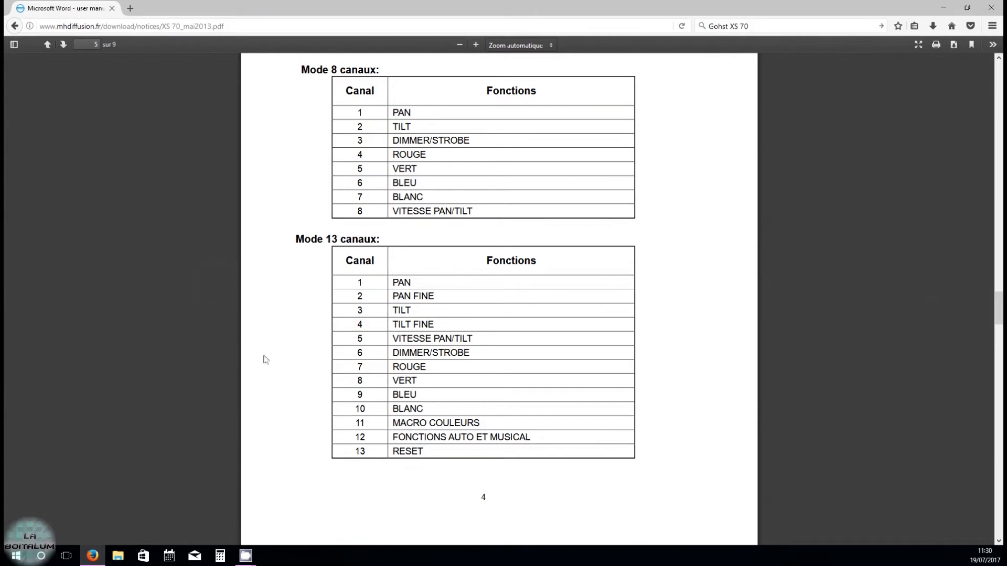
{"action": "scroll", "coordinate": [265, 359], "scroll_direction": "down", "scroll_amount": 2}
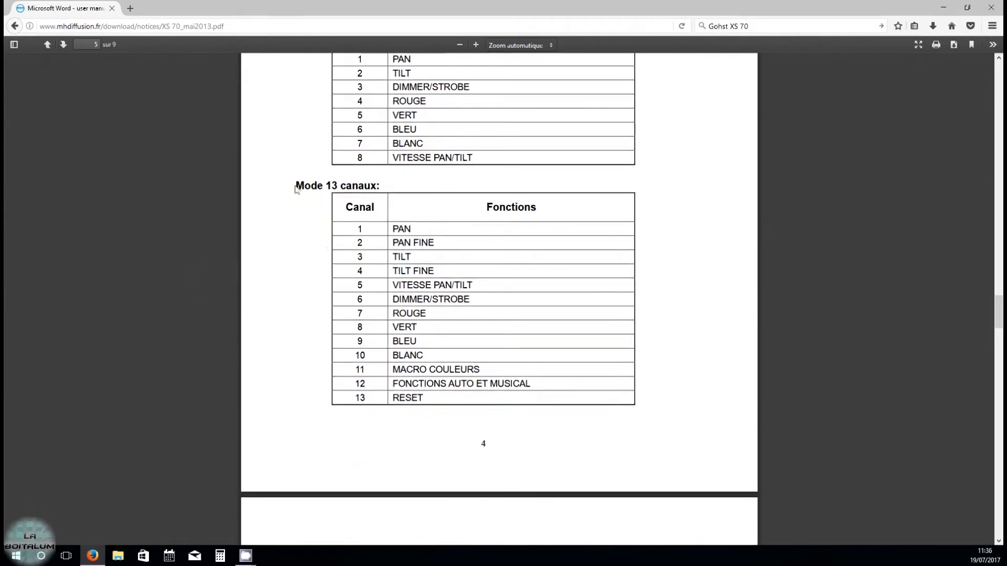
{"action": "left_click_drag", "start_coordinate": [295, 189], "coordinate": [384, 187]}
{"action": "left_click", "coordinate": [385, 191]}
Switch to Fixture creator and start a new scan / movinghead fixture.
{"action": "key", "text": "super+e"}
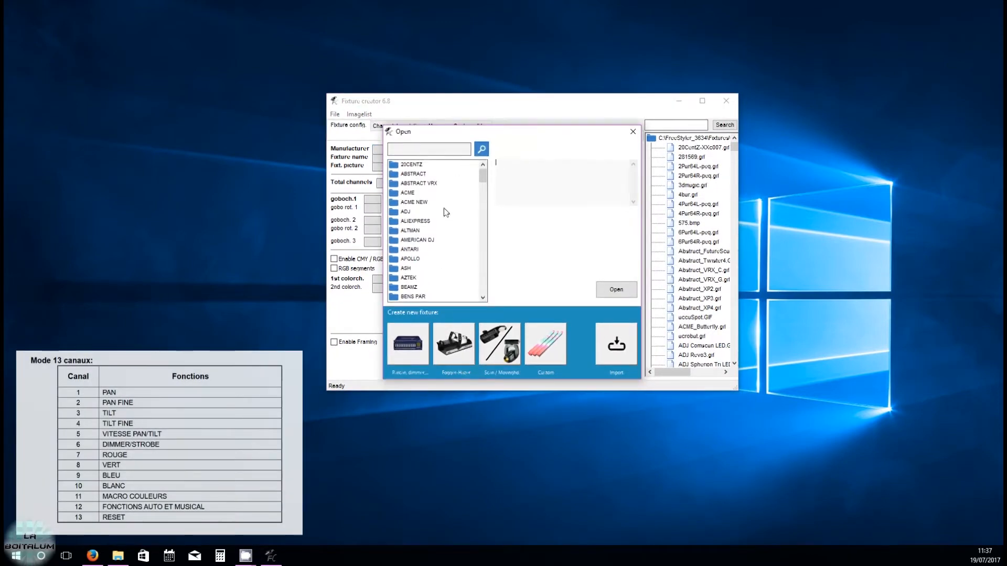
{"action": "left_click_drag", "start_coordinate": [482, 176], "coordinate": [483, 175]}
{"action": "left_click", "coordinate": [504, 357]}
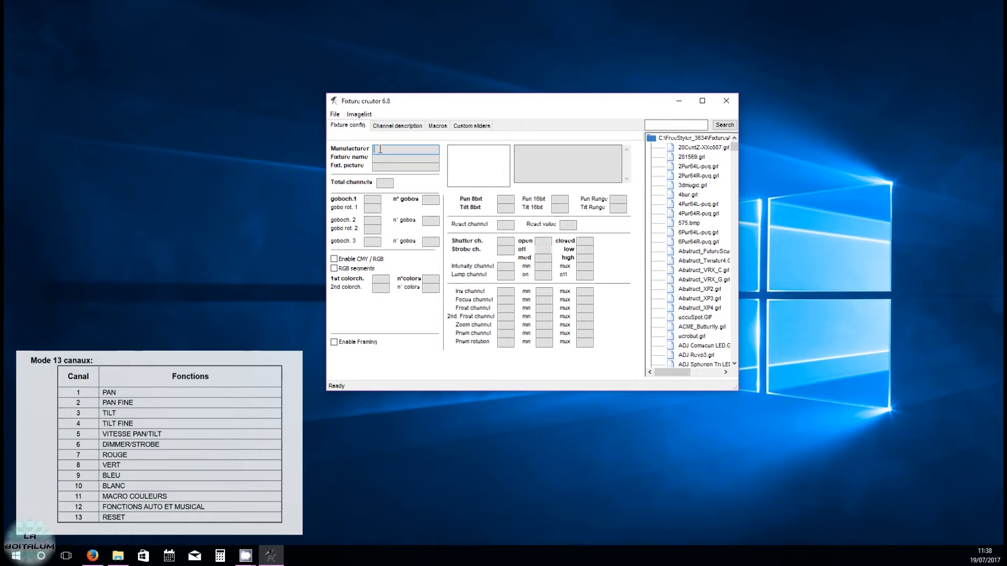
Enter GHOST as the manufacturer and Xs 70 as the fixture name.
{"action": "type", "text": "GHOST"}
{"action": "left_click", "coordinate": [417, 158]}
{"action": "type", "text": "Xs 70"}
Assign the Blizzard_Lighting_ProPar_Seven_3.gif image as the fixture picture.
{"action": "left_click", "coordinate": [407, 166]}
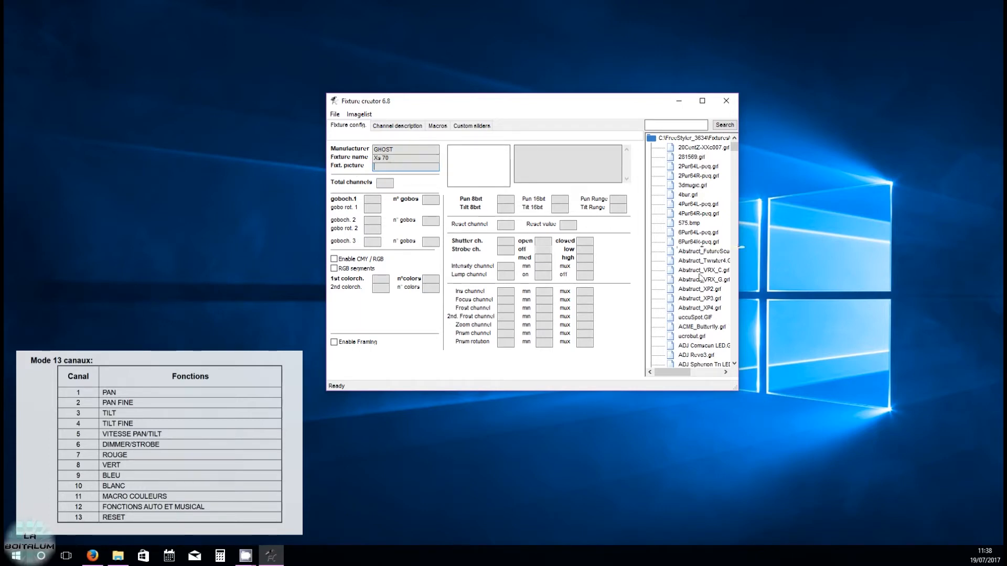
{"action": "left_click_drag", "start_coordinate": [736, 146], "coordinate": [735, 165]}
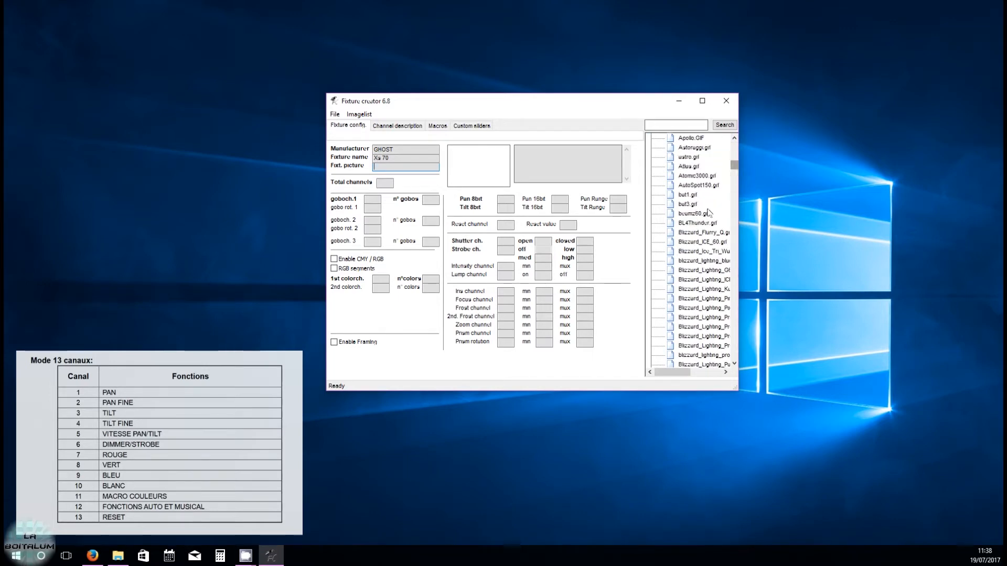
{"action": "scroll", "coordinate": [707, 210], "scroll_direction": "down", "scroll_amount": 7}
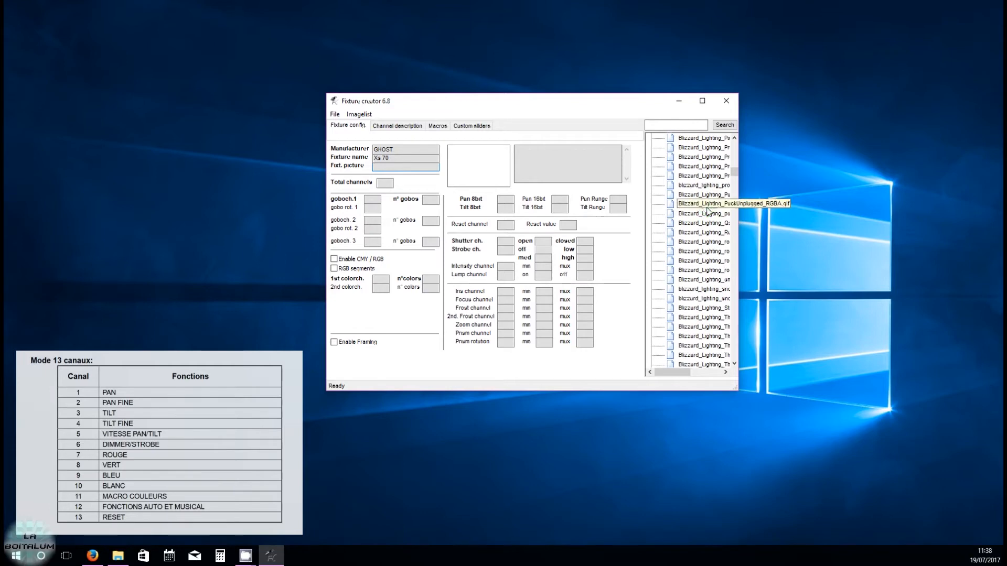
{"action": "left_click_drag", "start_coordinate": [739, 209], "coordinate": [821, 206]}
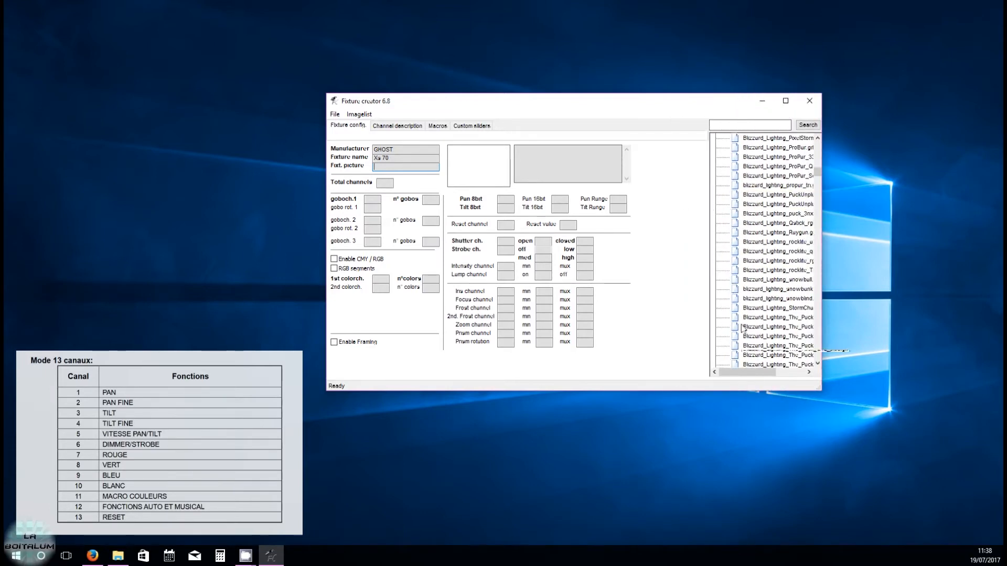
{"action": "left_click_drag", "start_coordinate": [747, 373], "coordinate": [636, 364]}
{"action": "left_click_drag", "start_coordinate": [822, 125], "coordinate": [756, 129]}
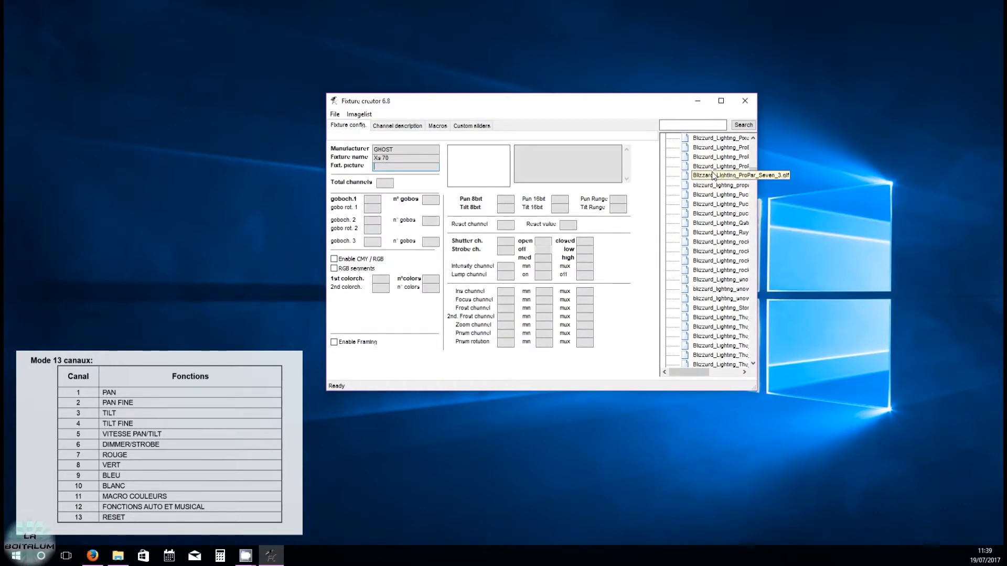
{"action": "left_click_drag", "start_coordinate": [714, 176], "coordinate": [714, 176]}
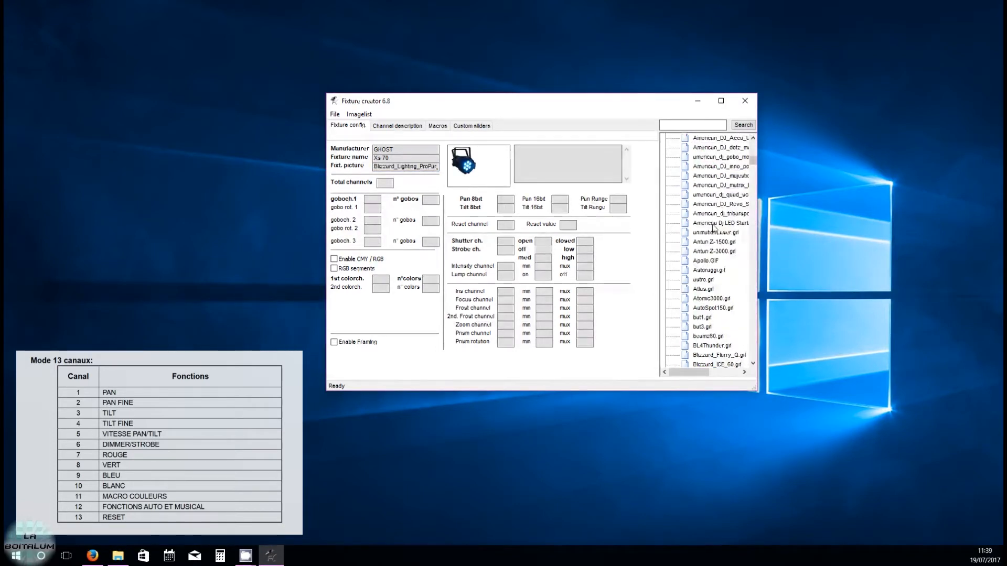
Browse the image list and set the fixture picture to the Lyre-Wash-7x12w-RGBW moving head image.
{"action": "scroll", "coordinate": [714, 226], "scroll_direction": "up", "scroll_amount": 4}
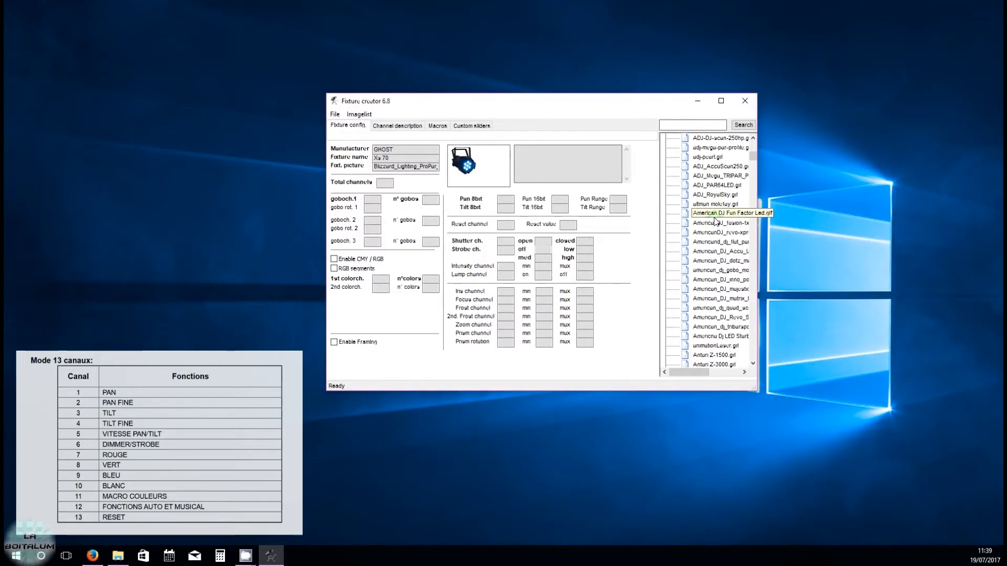
{"action": "scroll", "coordinate": [716, 221], "scroll_direction": "up", "scroll_amount": 2}
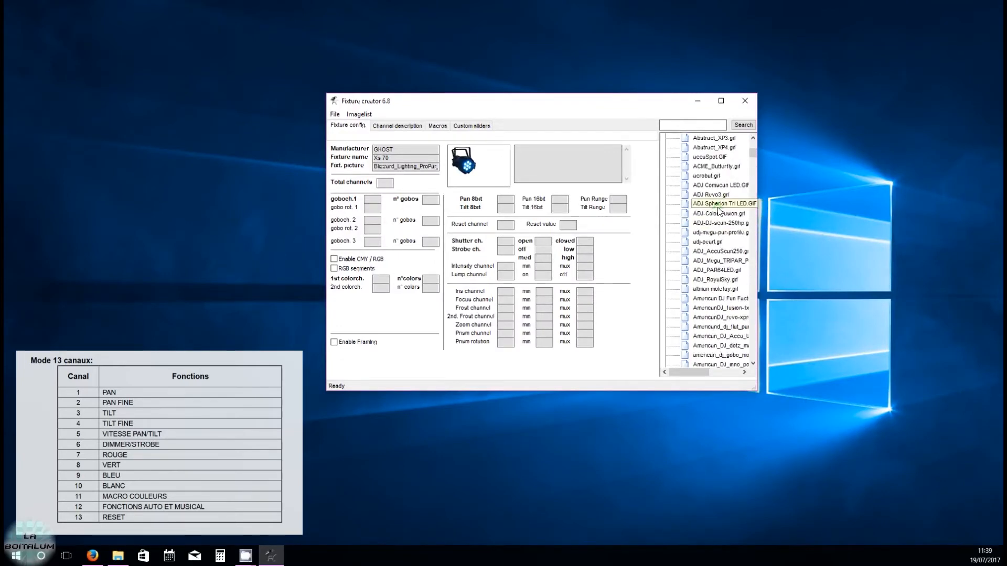
{"action": "scroll", "coordinate": [719, 215], "scroll_direction": "up", "scroll_amount": 2}
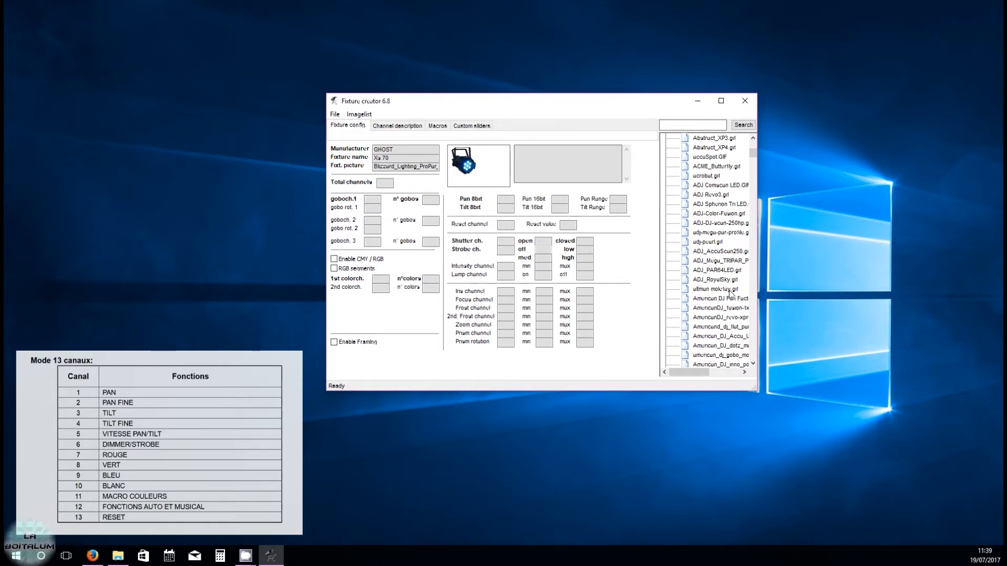
{"action": "scroll", "coordinate": [724, 174], "scroll_direction": "up", "scroll_amount": 3}
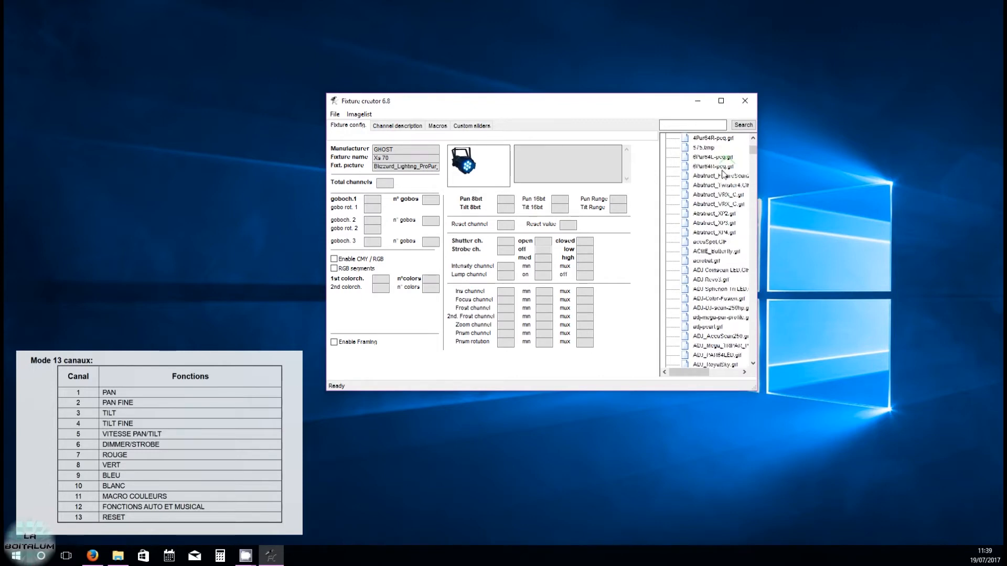
{"action": "scroll", "coordinate": [722, 174], "scroll_direction": "up", "scroll_amount": 3}
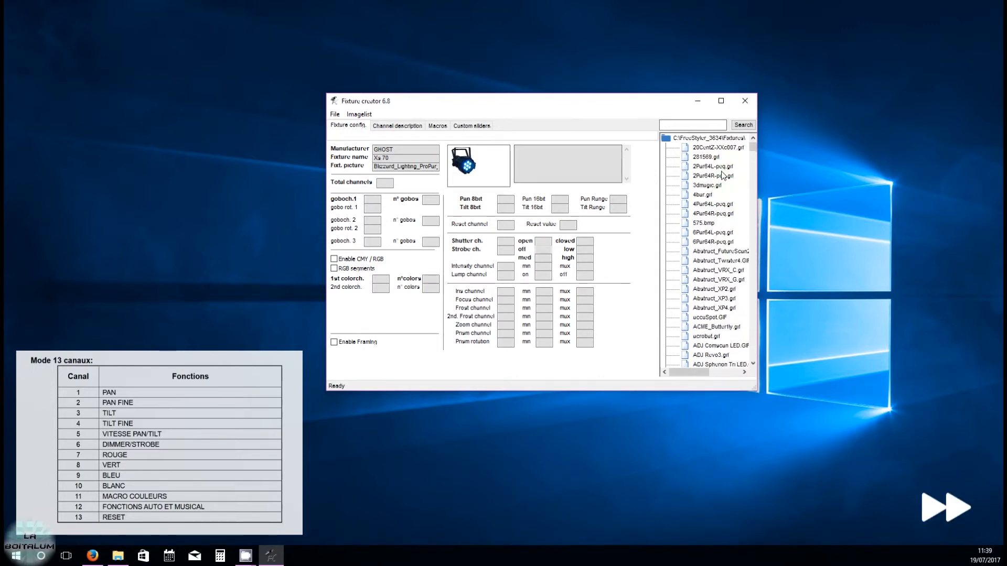
{"action": "scroll", "coordinate": [722, 172], "scroll_direction": "down", "scroll_amount": 20}
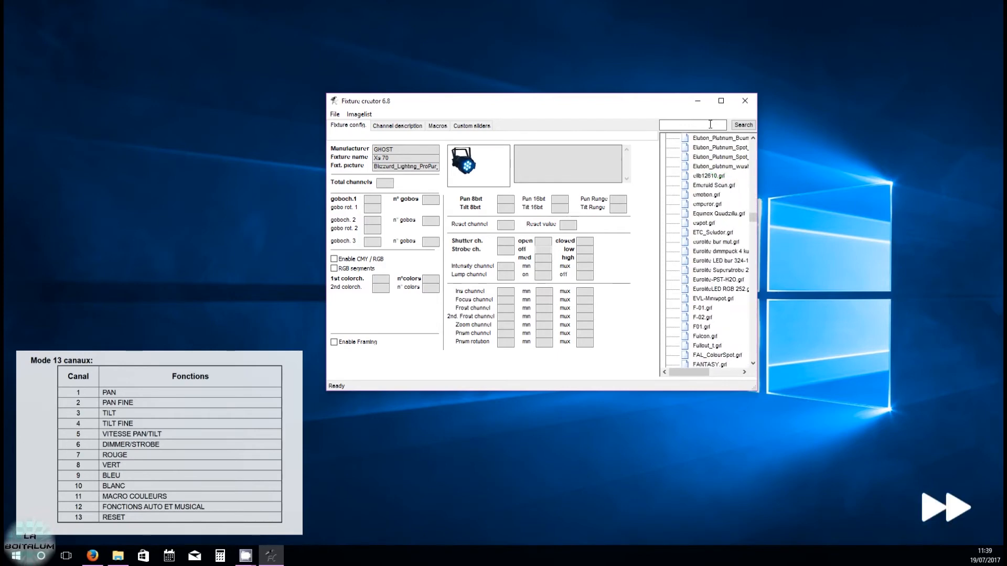
{"action": "left_click_drag", "start_coordinate": [752, 218], "coordinate": [752, 255]}
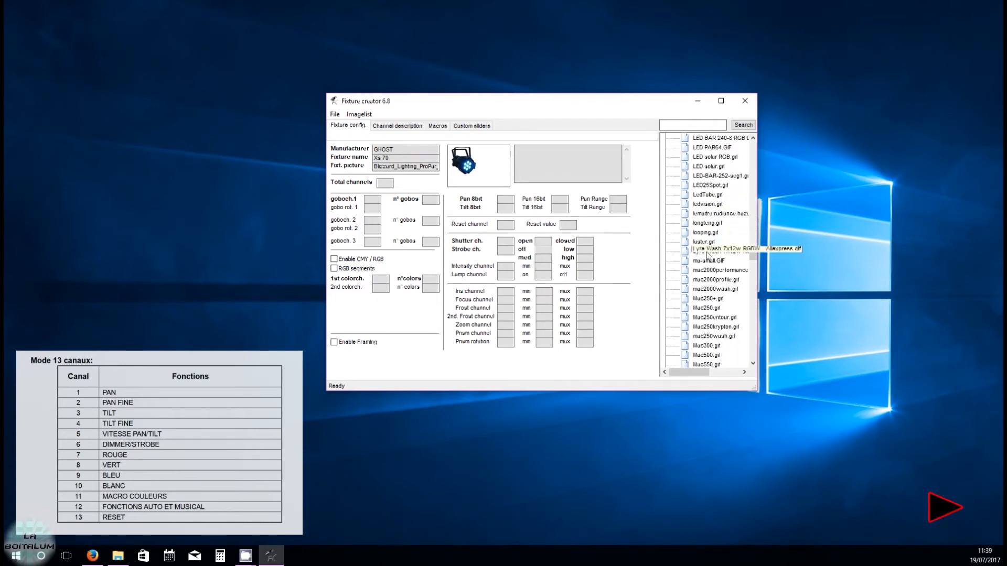
{"action": "left_click", "coordinate": [707, 251]}
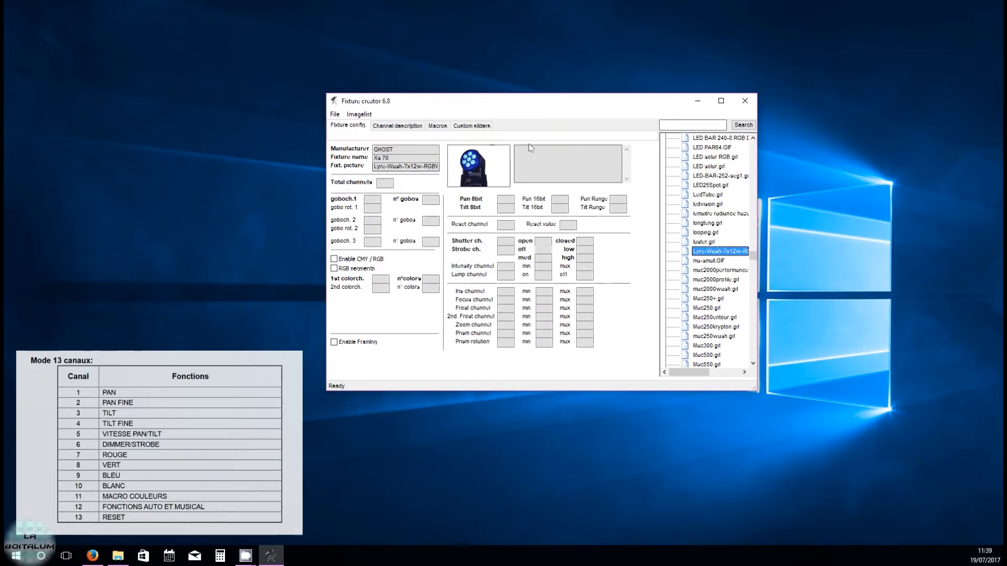
Set the fixture's total channels to 13, matching the manual's channel mode.
{"action": "left_click", "coordinate": [386, 182]}
{"action": "left_click", "coordinate": [92, 556]}
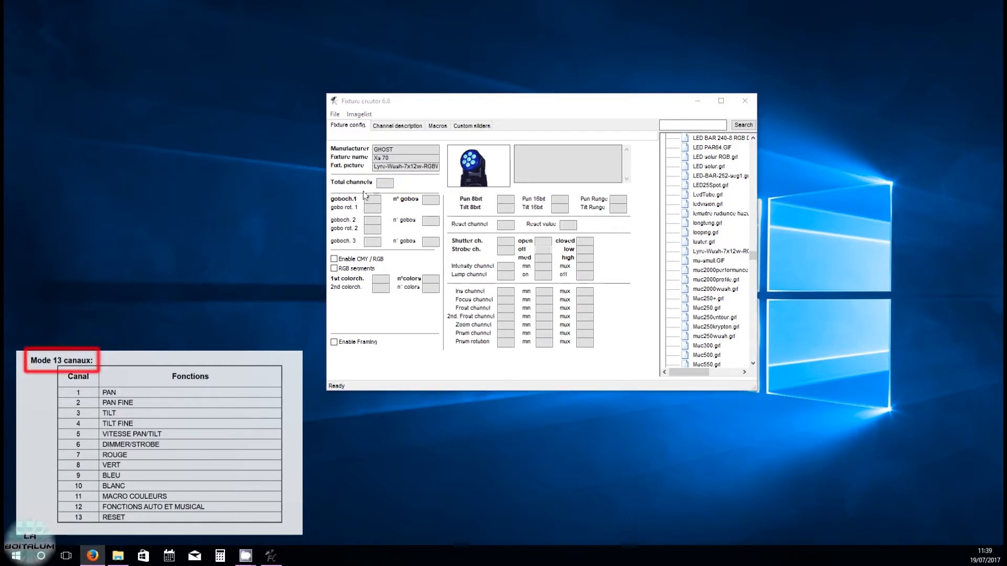
{"action": "left_click", "coordinate": [386, 183]}
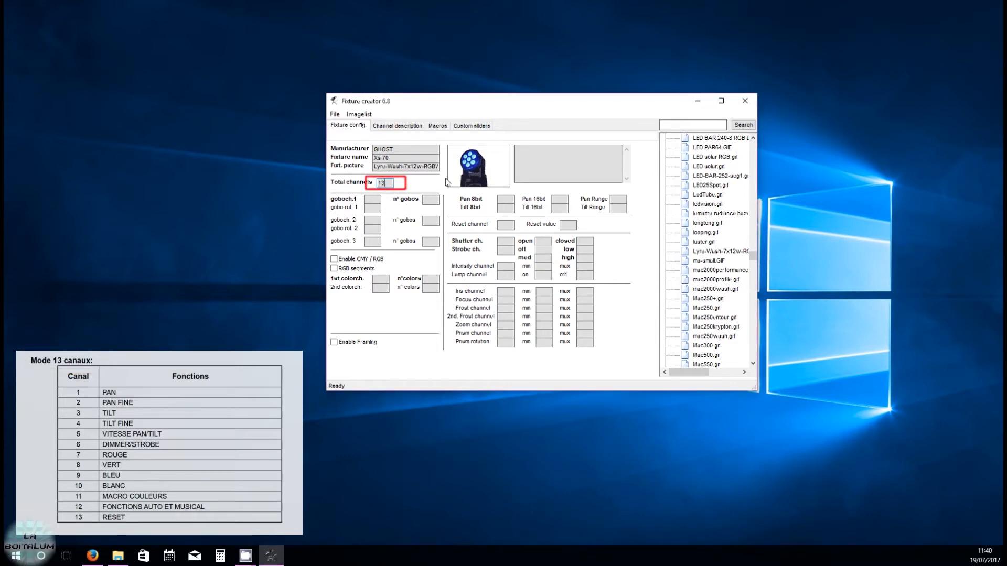
{"action": "left_click", "coordinate": [380, 209]}
Assign the movement channels: Pan 8bit 1, Pan 16bit 2, Tilt 8bit 3 and Tilt 16bit 4.
{"action": "left_click", "coordinate": [504, 201]}
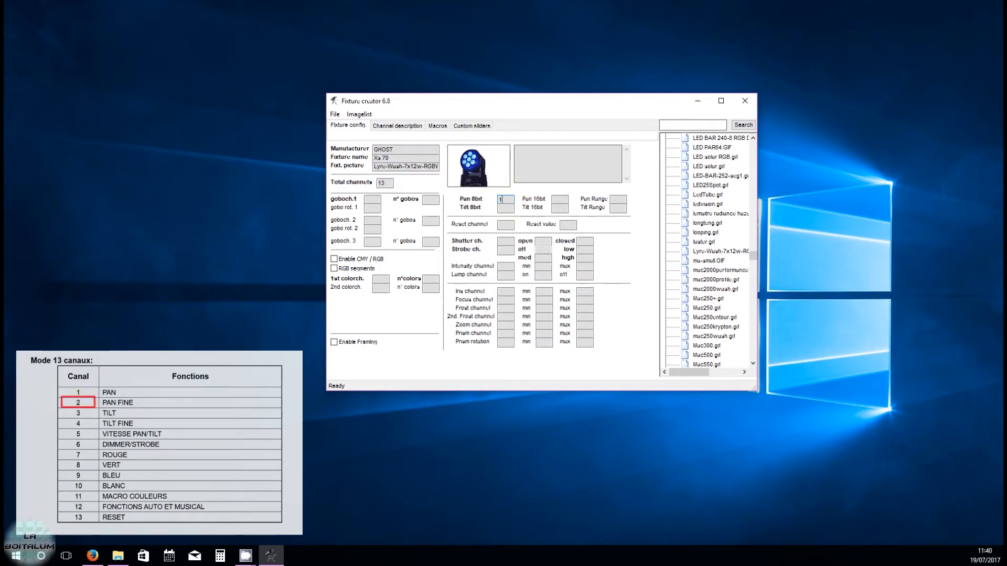
{"action": "left_click", "coordinate": [565, 199]}
{"action": "left_click", "coordinate": [506, 208]}
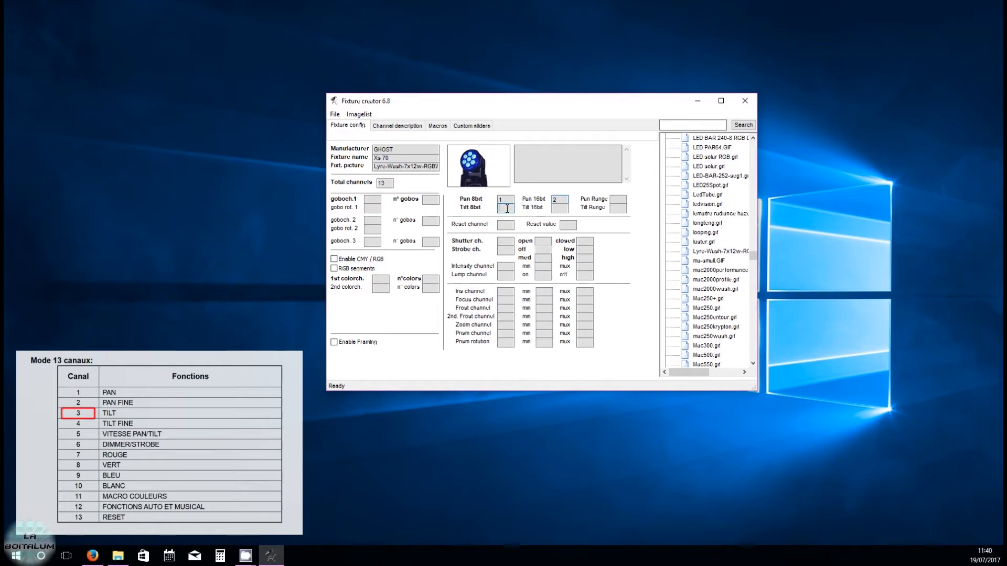
{"action": "type", "text": "3"}
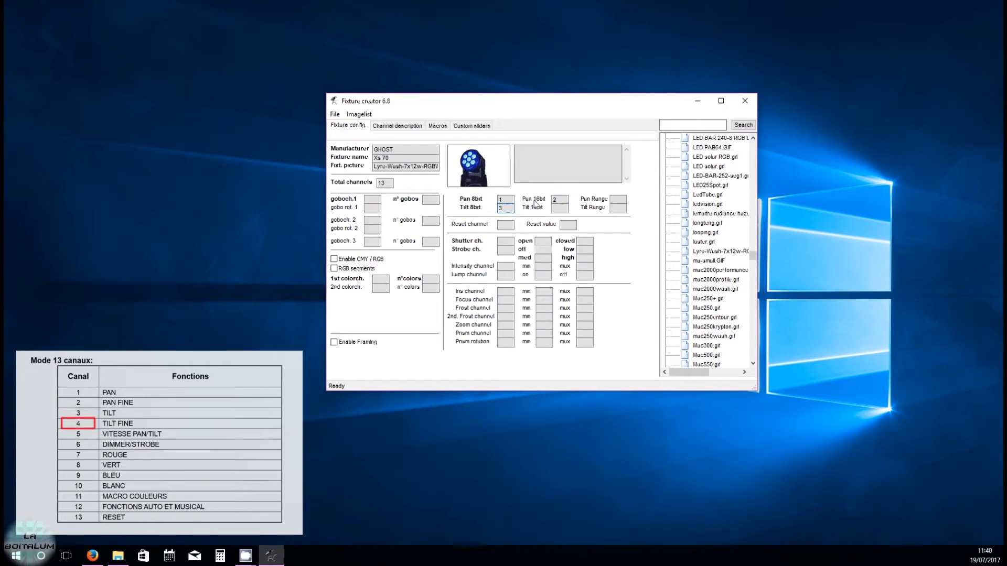
{"action": "left_click", "coordinate": [558, 208]}
{"action": "type", "text": "4"}
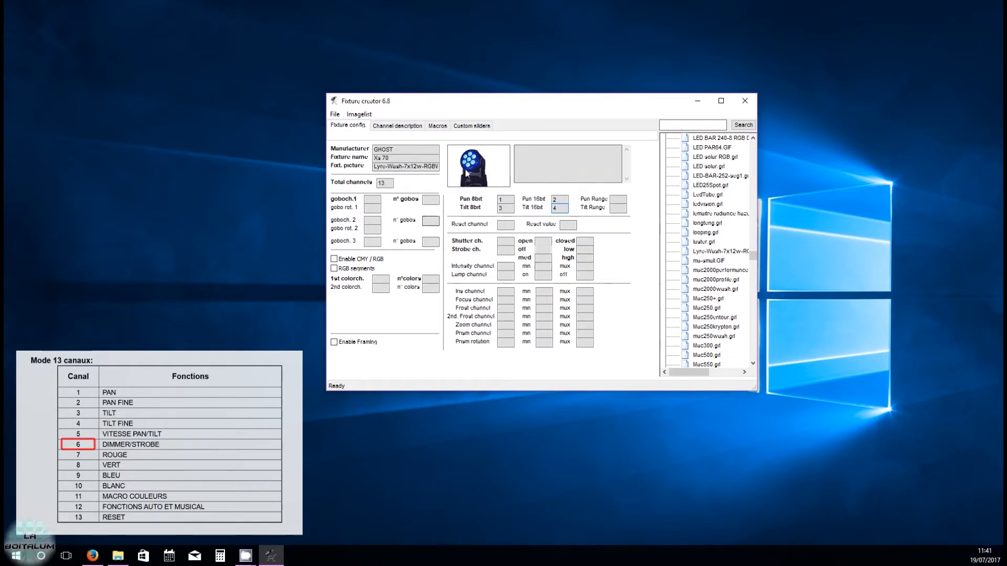
Assign channel 6 to both the strobe and the intensity functions.
{"action": "left_click", "coordinate": [506, 241]}
{"action": "left_click", "coordinate": [508, 250]}
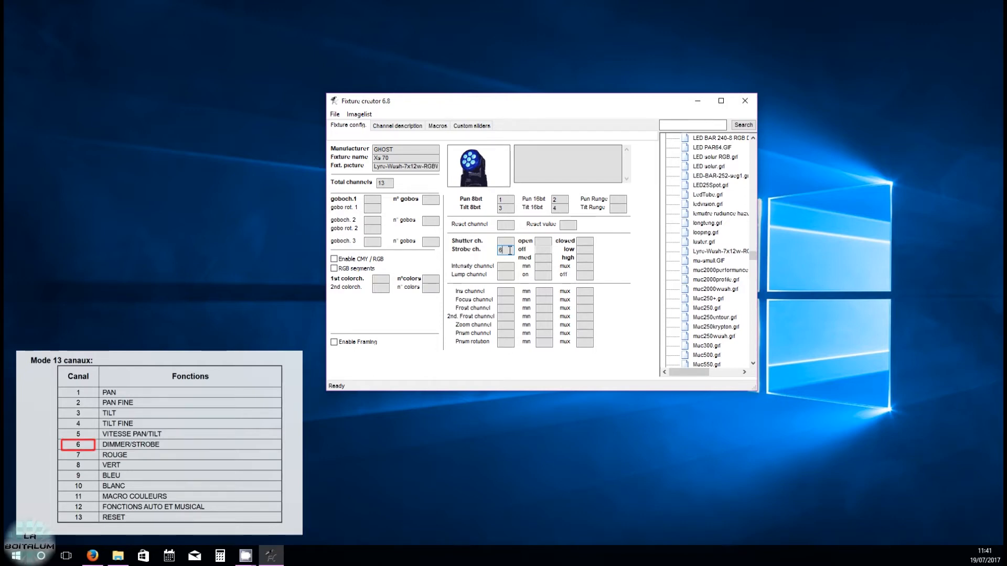
{"action": "left_click", "coordinate": [506, 267]}
{"action": "type", "text": "6"}
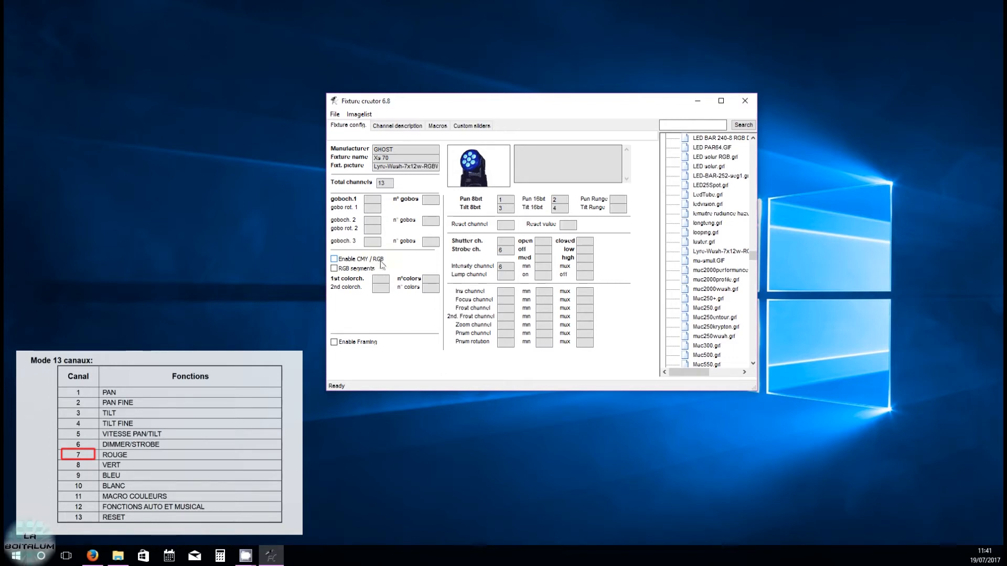
Enable CMY / RGB colour mixing for the fixture and switch it to RGB values.
{"action": "left_click", "coordinate": [334, 260]}
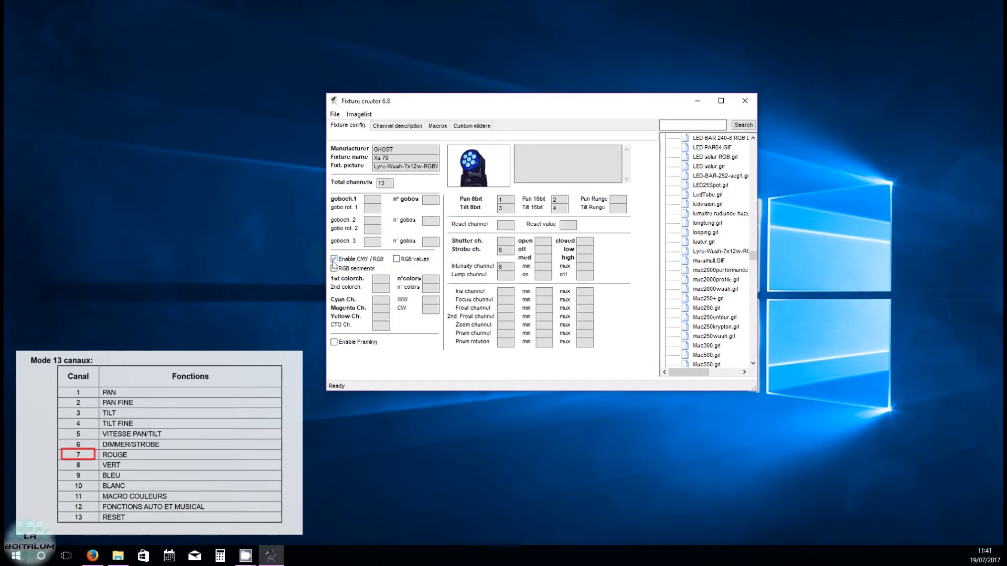
{"action": "left_click", "coordinate": [396, 259]}
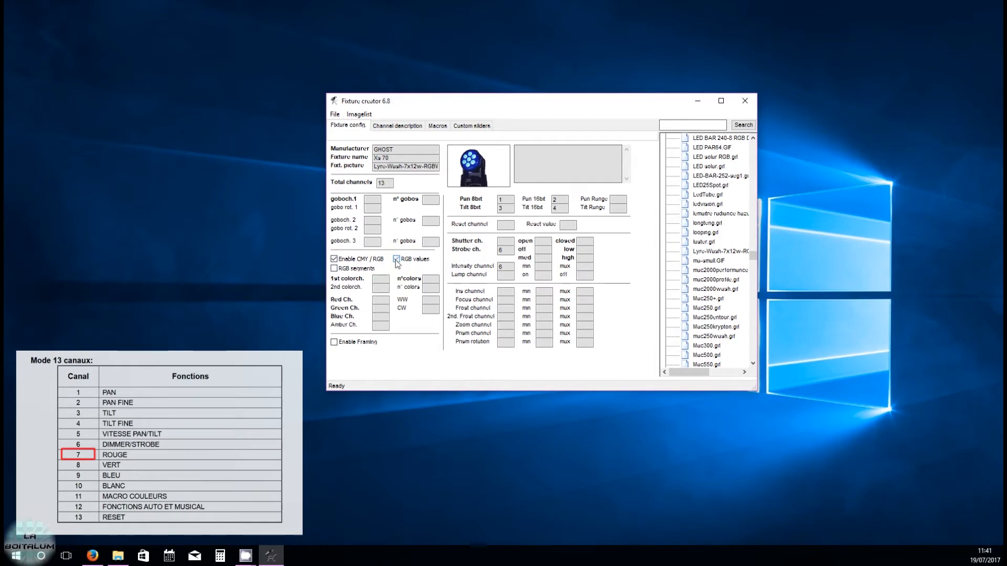
{"action": "left_click", "coordinate": [403, 260]}
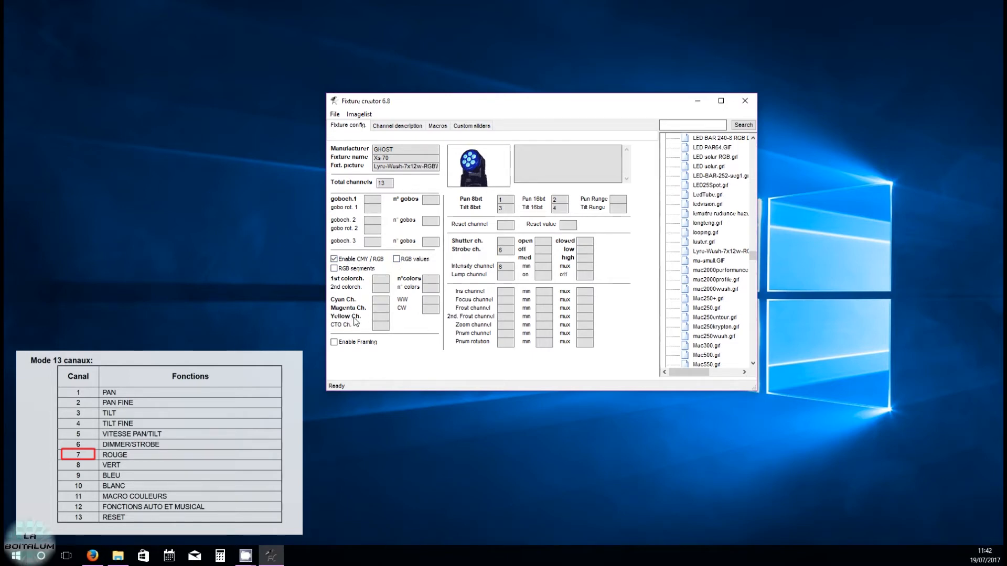
{"action": "left_click", "coordinate": [397, 259]}
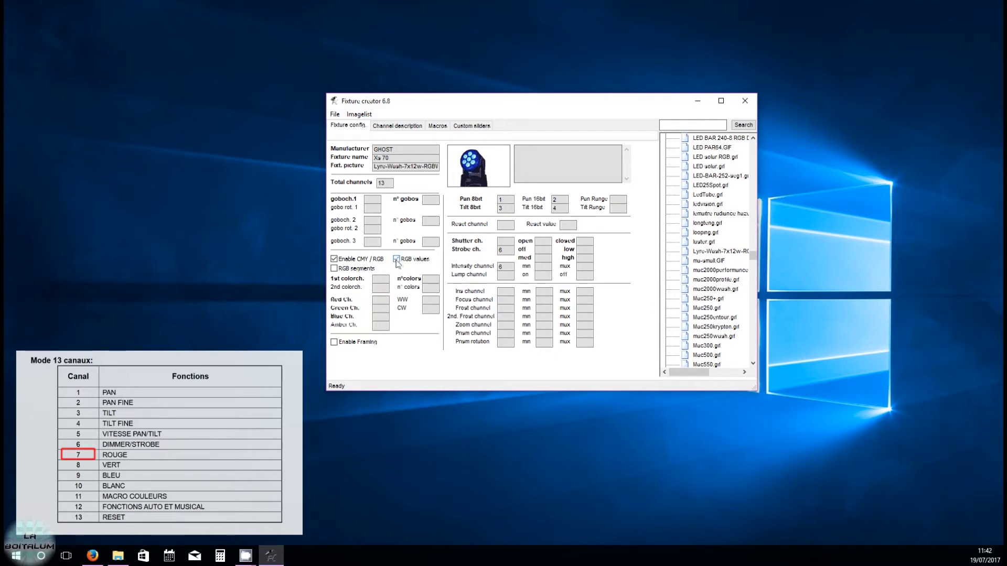
Assign the colour channels: Red 7, Green 8, Blue 9 and CW 10 for the white.
{"action": "left_click", "coordinate": [382, 301]}
{"action": "type", "text": "7"}
{"action": "left_click", "coordinate": [381, 311]}
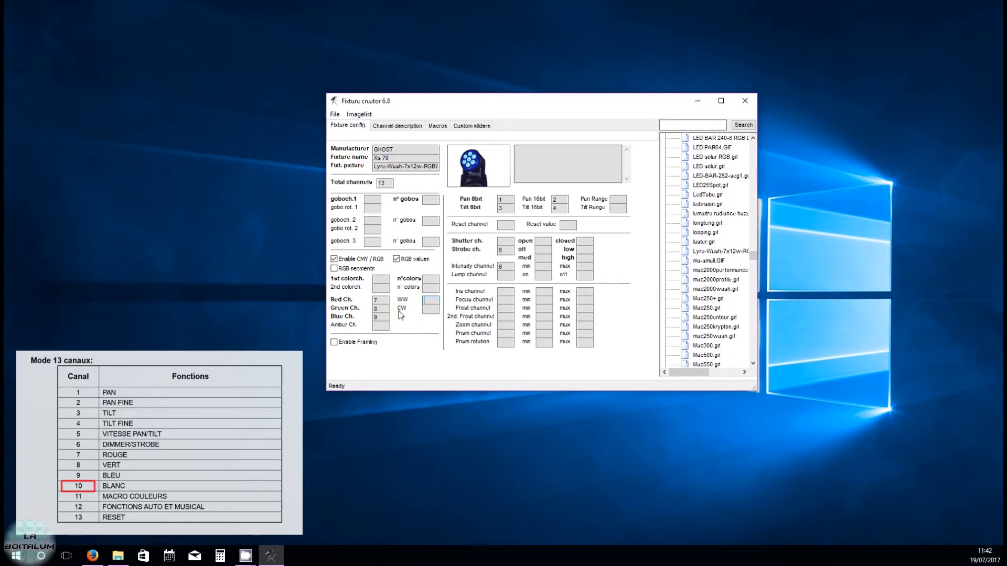
{"action": "left_click", "coordinate": [431, 309]}
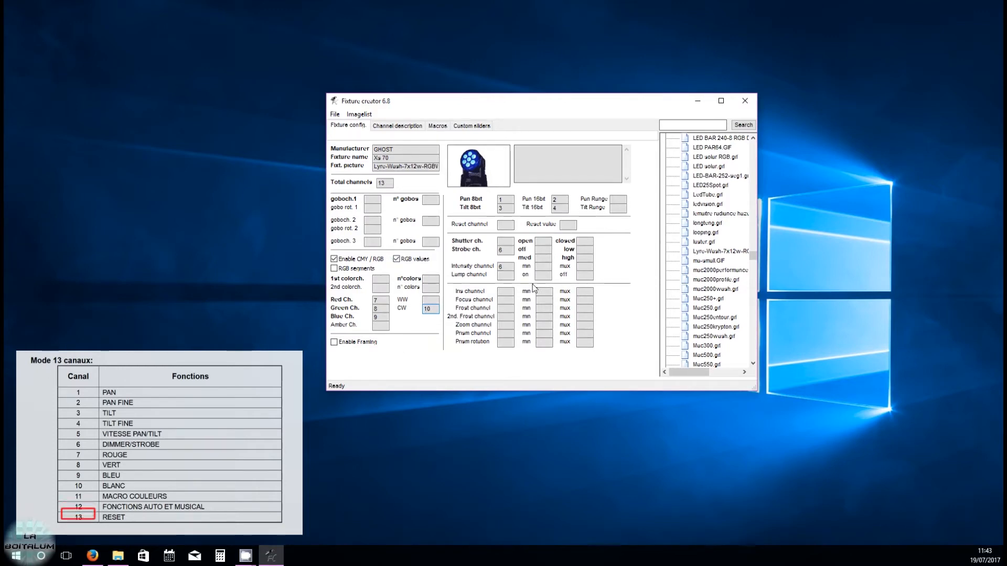
Set the fixture's reset channel to 13 and leave the reset value blank.
{"action": "left_click", "coordinate": [505, 224]}
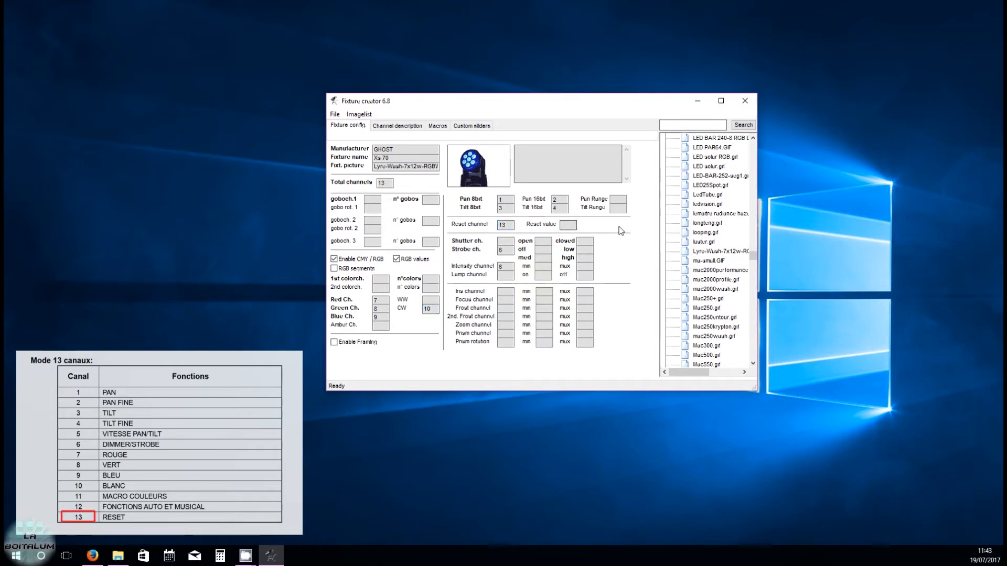
{"action": "left_click", "coordinate": [572, 225]}
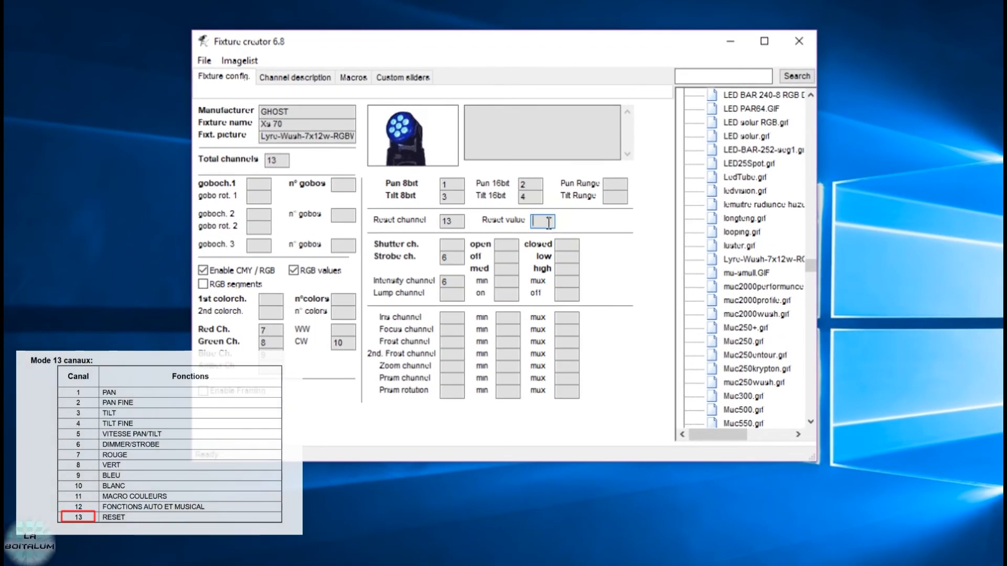
{"action": "left_click", "coordinate": [621, 219]}
Describe channel 5 as "Vitesse Pan-Tilt" in the channel descriptions and give it a default value of 0.
{"action": "left_click", "coordinate": [278, 80]}
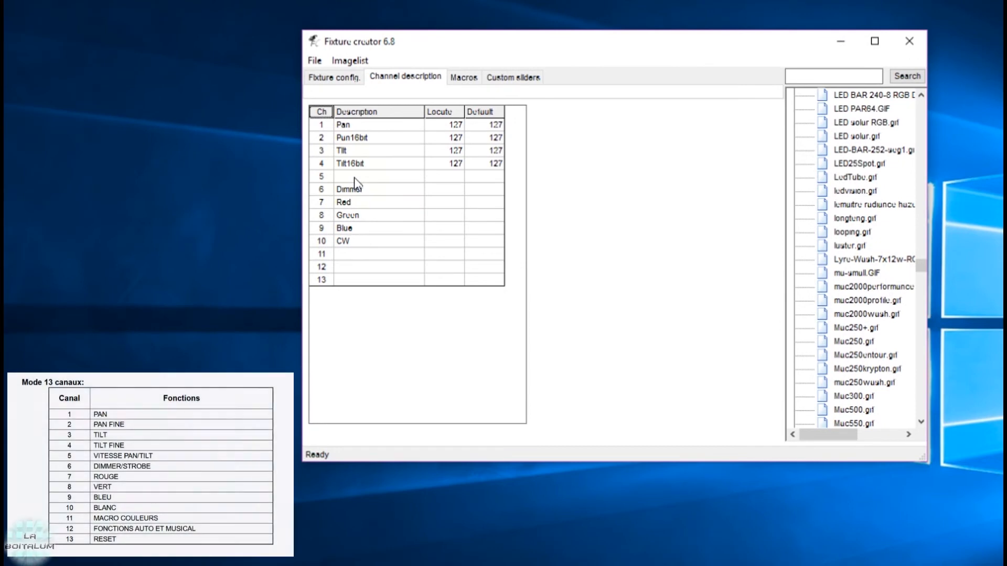
{"action": "left_click", "coordinate": [246, 178]}
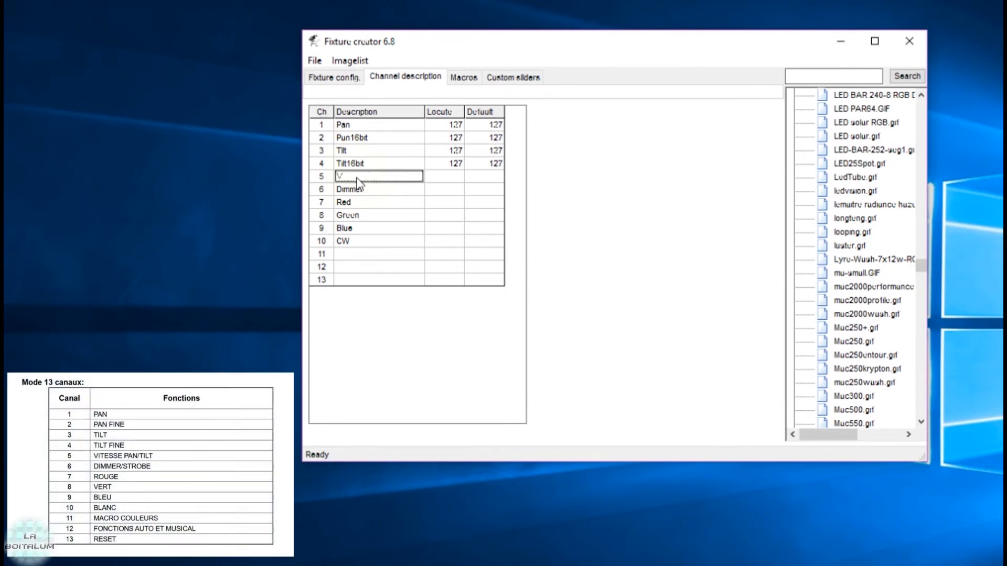
{"action": "type", "text": "Vitesse Pan-Tilt"}
{"action": "left_click", "coordinate": [447, 178]}
{"action": "left_click", "coordinate": [475, 181]}
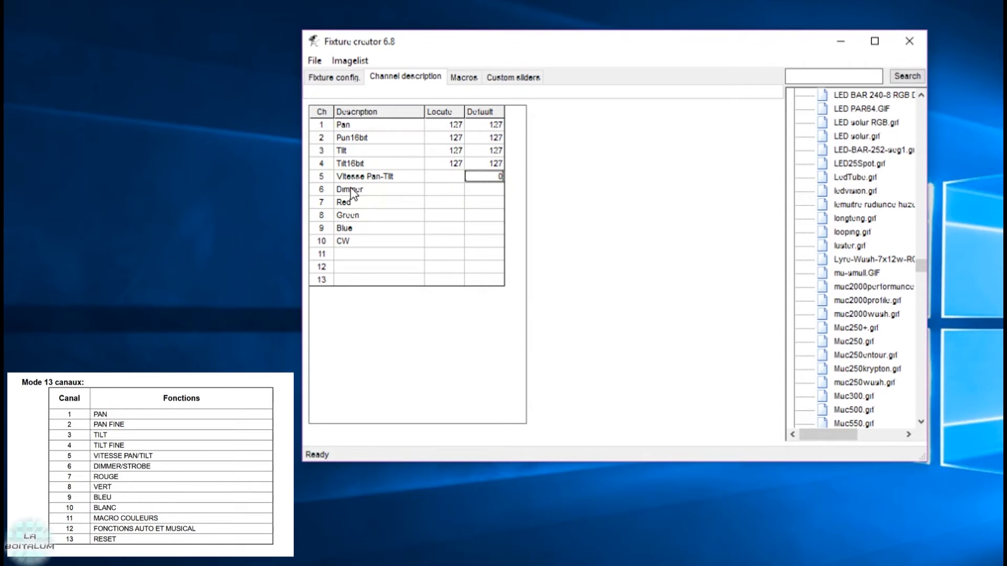
{"action": "left_click", "coordinate": [484, 191]}
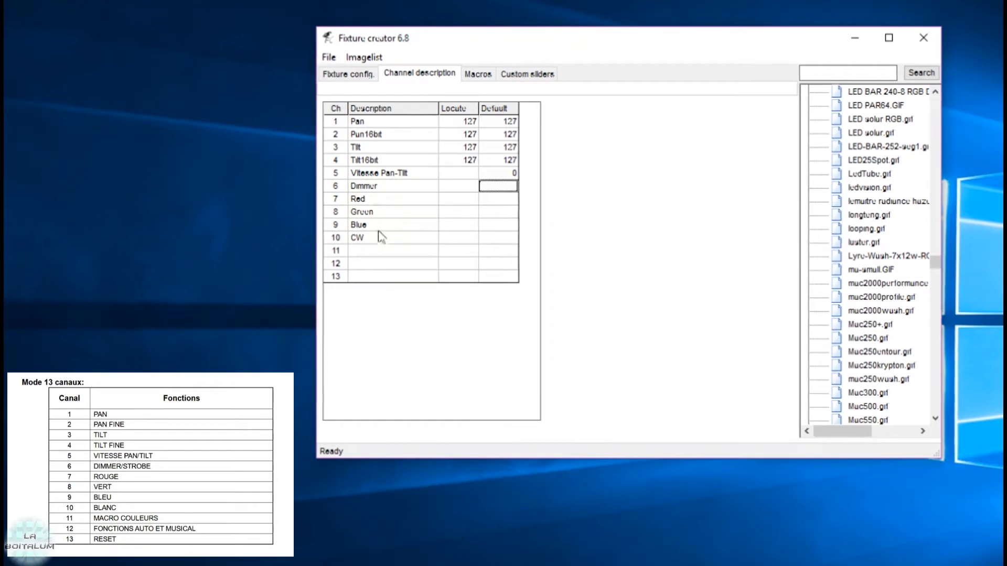
Describe channel 11 as "Macro couleurs" in the channel descriptions.
{"action": "left_click", "coordinate": [382, 252]}
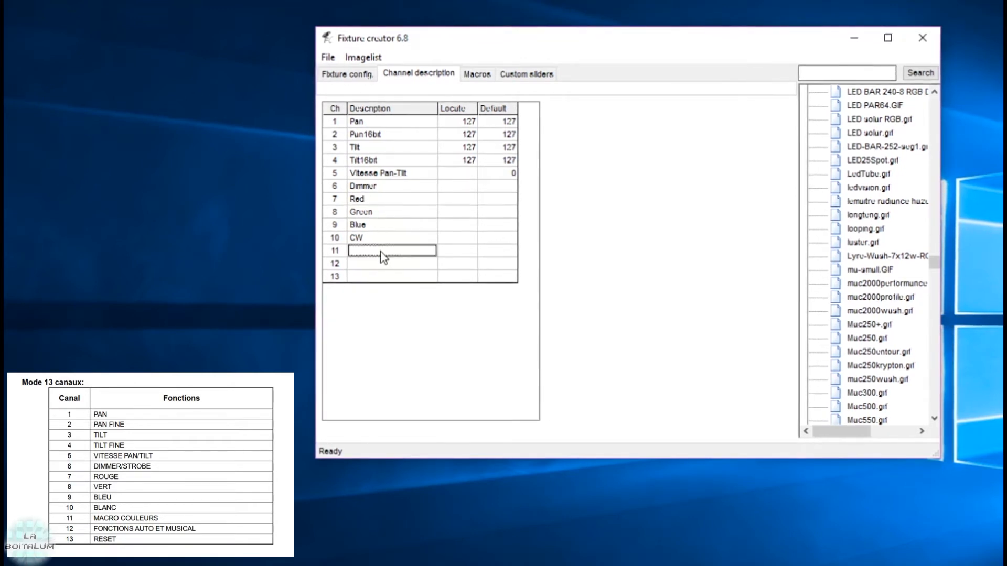
{"action": "type", "text": "Macro couleur"}
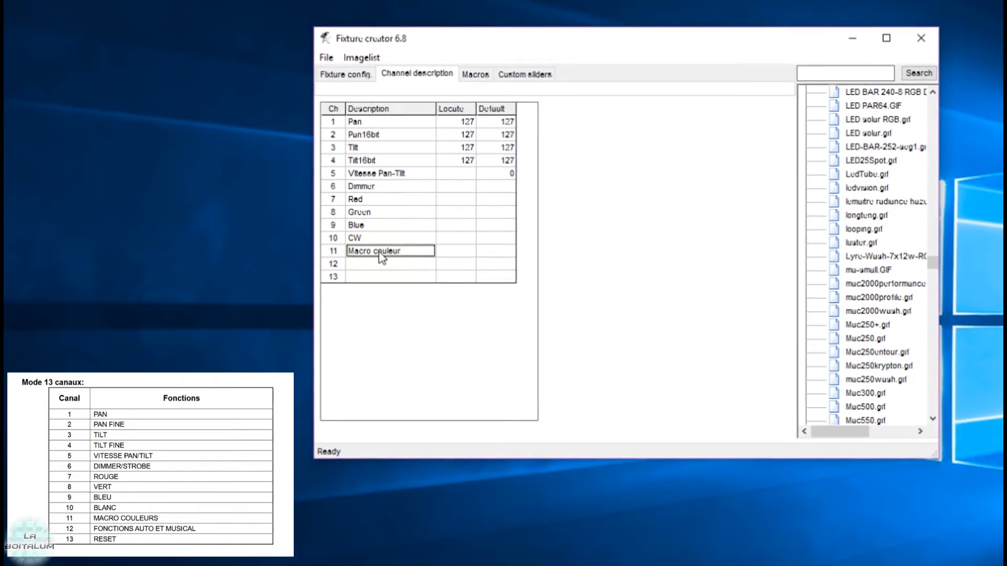
{"action": "type", "text": "s"}
Describe channel 12 as "Auto Musical" and channel 13 as "Reset" in the channel descriptions.
{"action": "left_click", "coordinate": [384, 265]}
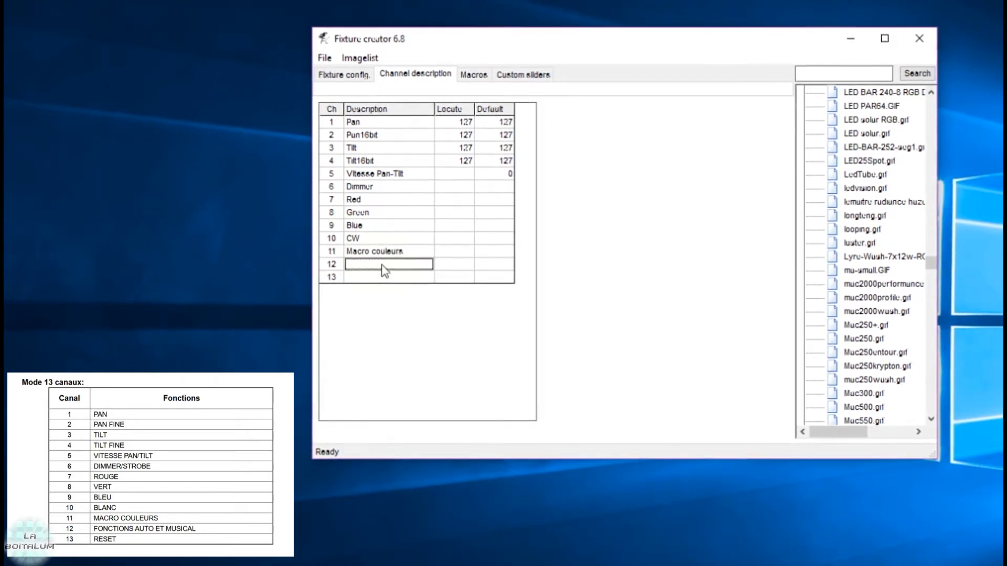
{"action": "type", "text": "auto M"}
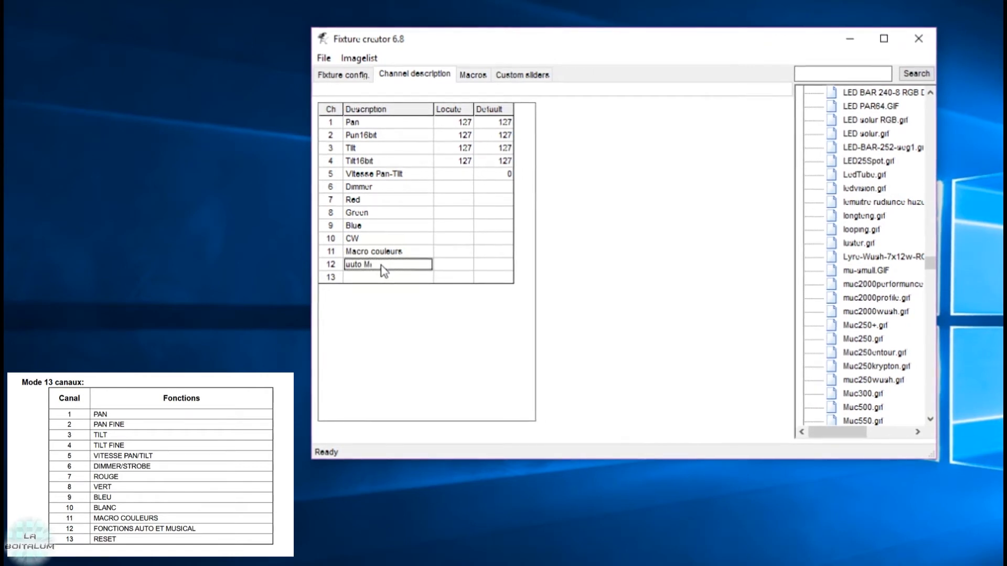
{"action": "type", "text": "usical"}
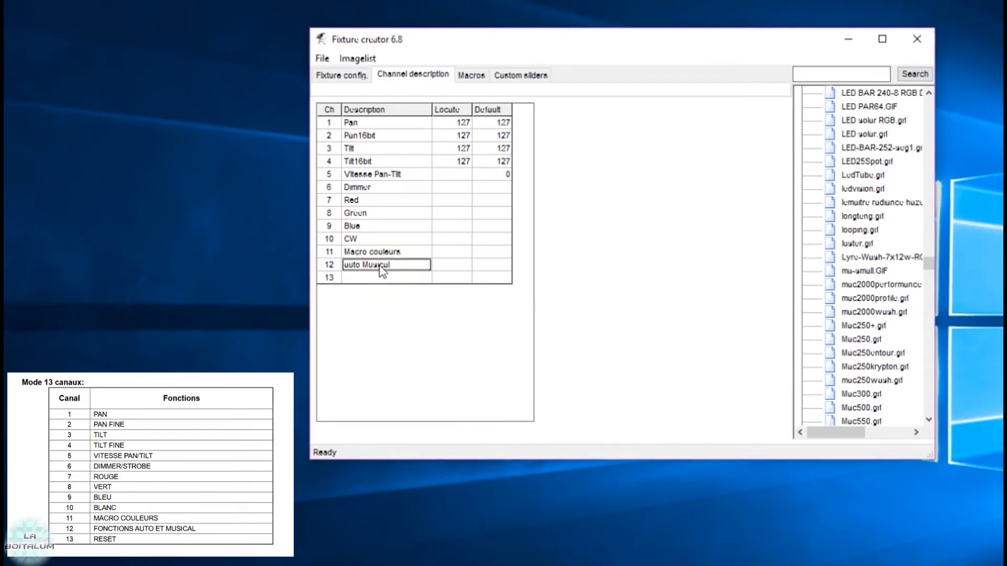
{"action": "key", "text": "BackSpace"}
{"action": "key", "text": "BackSpace"}
{"action": "key", "text": "BackSpace"}
{"action": "key", "text": "BackSpace"}
{"action": "key", "text": "BackSpace"}
{"action": "key", "text": "BackSpace"}
{"action": "key", "text": "BackSpace"}
{"action": "key", "text": "BackSpace"}
{"action": "key", "text": "BackSpace"}
{"action": "key", "text": "BackSpace"}
{"action": "key", "text": "BackSpace"}
{"action": "key", "text": "BackSpace"}
{"action": "type", "text": "Auto"}
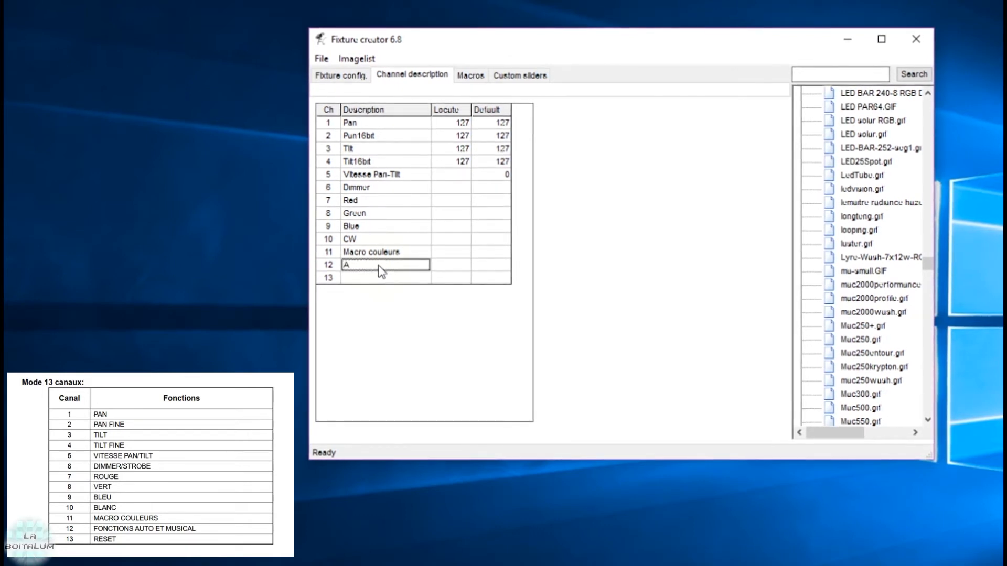
{"action": "type", "text": " Musical"}
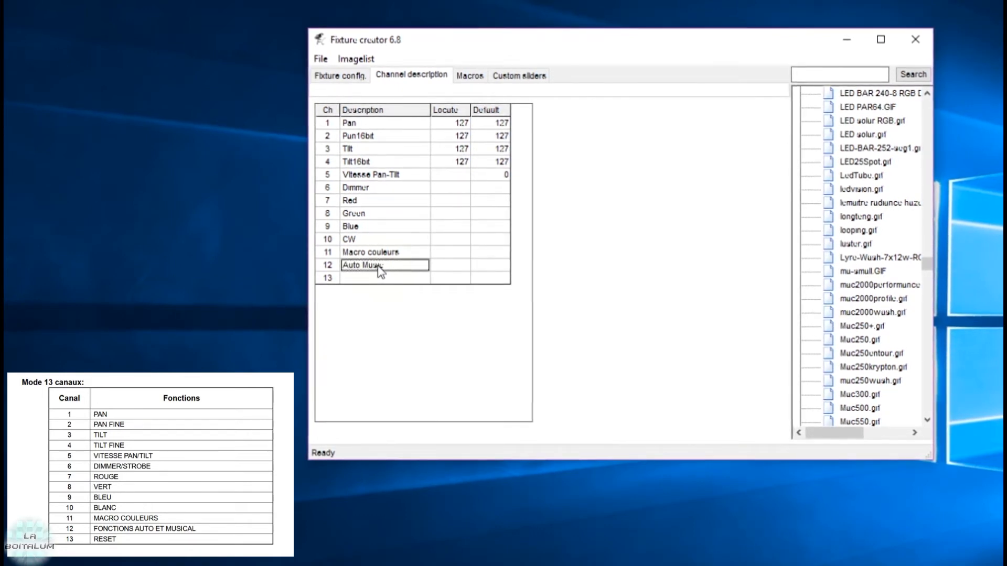
{"action": "left_click", "coordinate": [375, 279]}
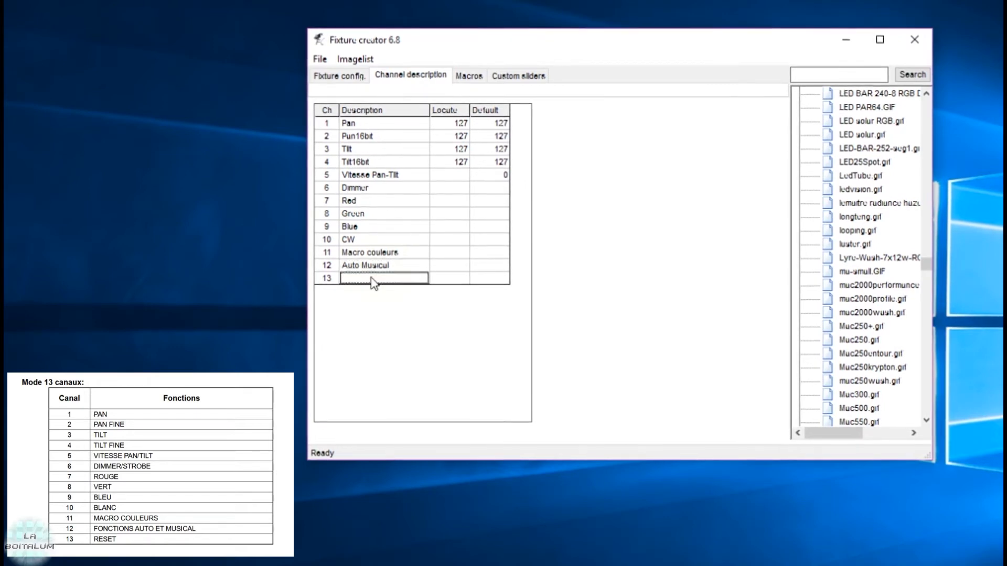
{"action": "type", "text": "Reset"}
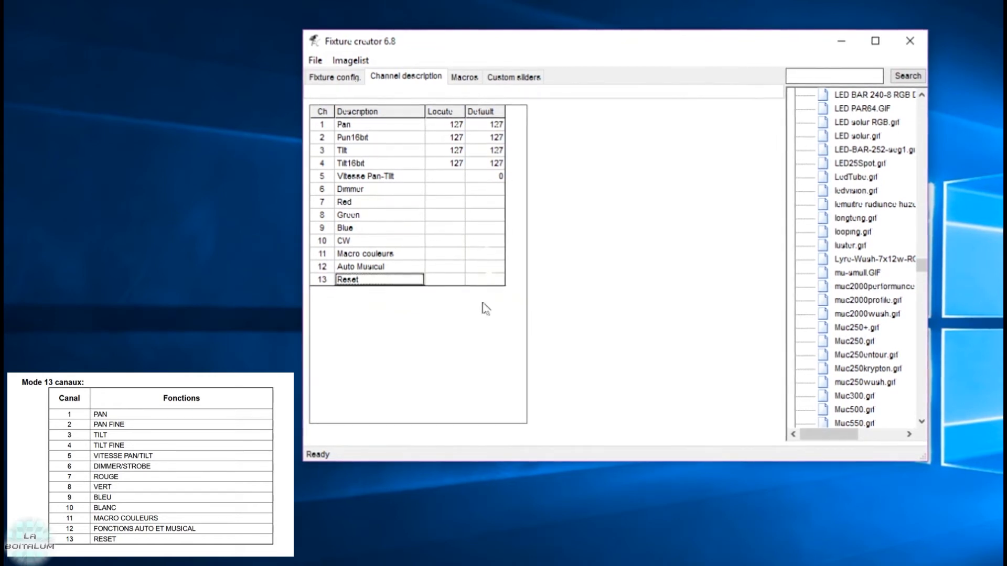
Widen the window to display the whole macro table through the Formula column, and recheck the fixture's total channels.
{"action": "left_click", "coordinate": [464, 77]}
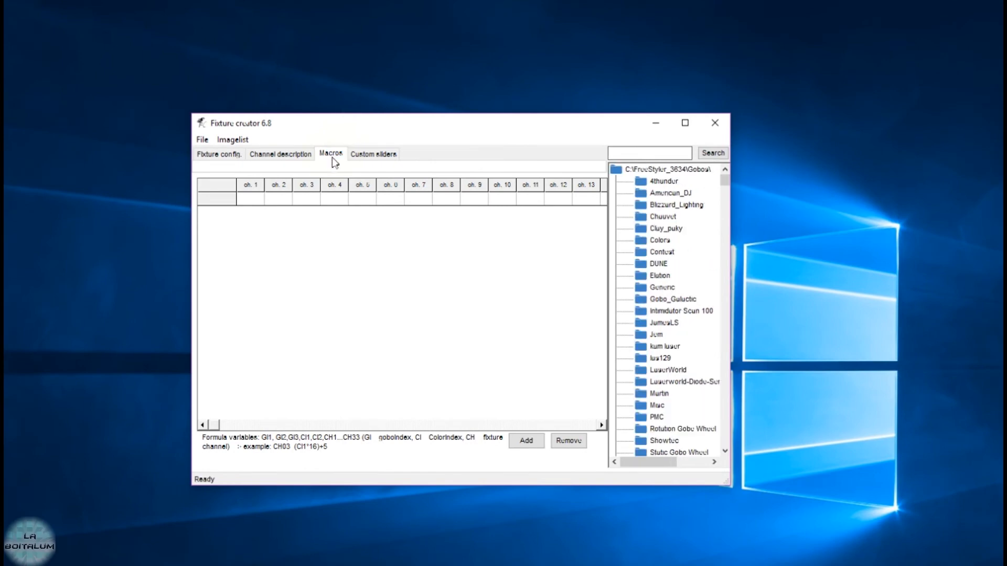
{"action": "left_click_drag", "start_coordinate": [730, 213], "coordinate": [853, 213]}
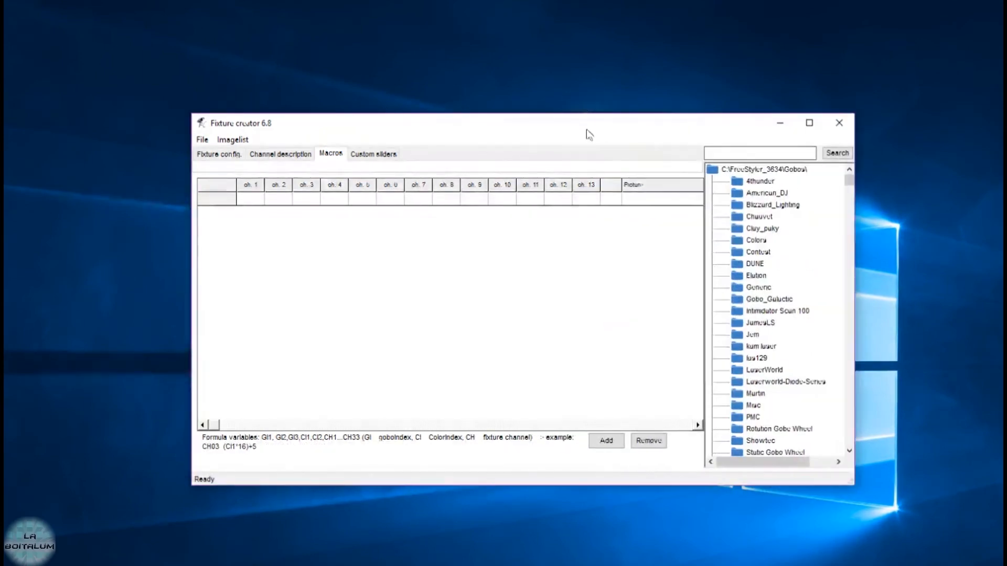
{"action": "left_click_drag", "start_coordinate": [586, 128], "coordinate": [467, 100]}
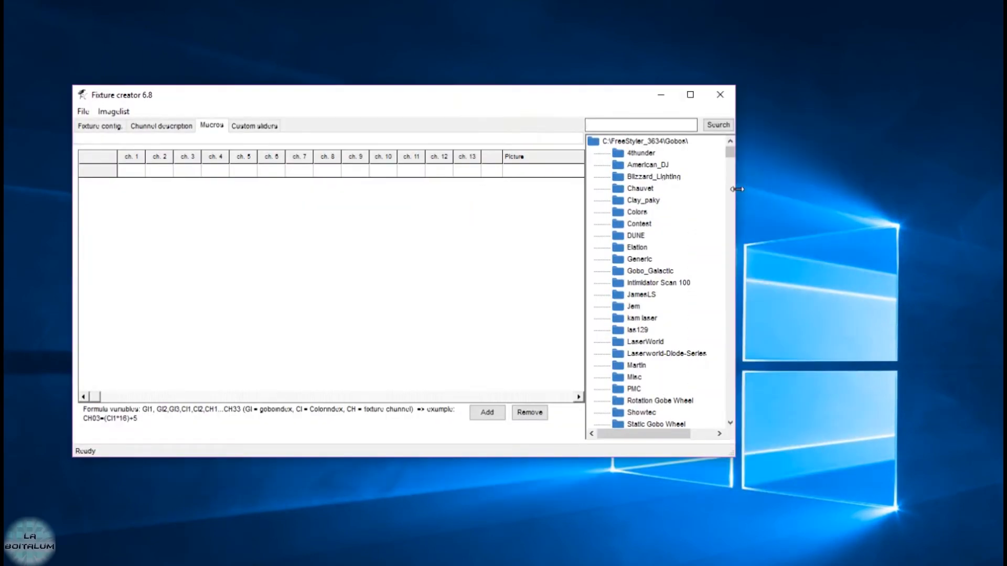
{"action": "left_click_drag", "start_coordinate": [735, 194], "coordinate": [951, 182]}
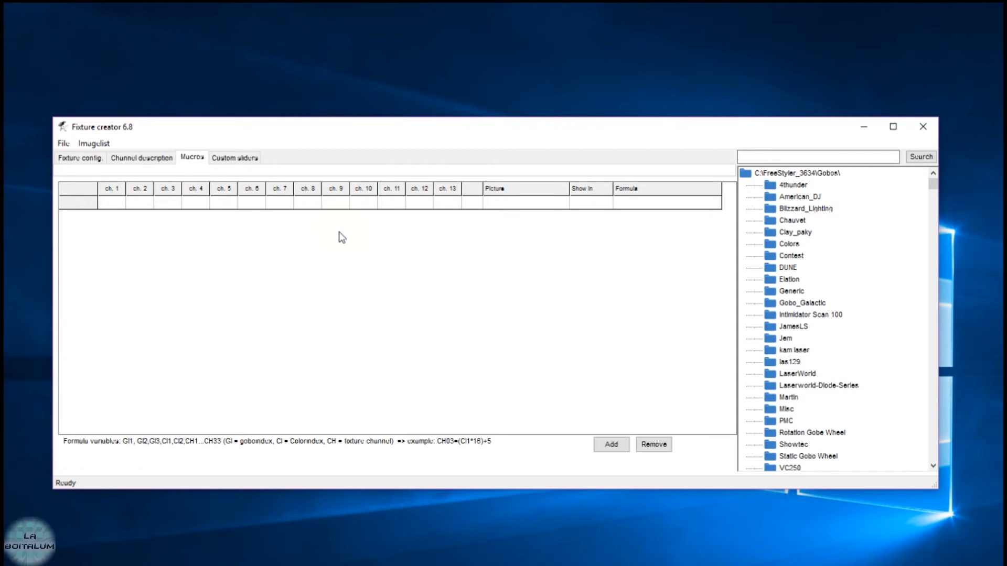
{"action": "left_click", "coordinate": [79, 158]}
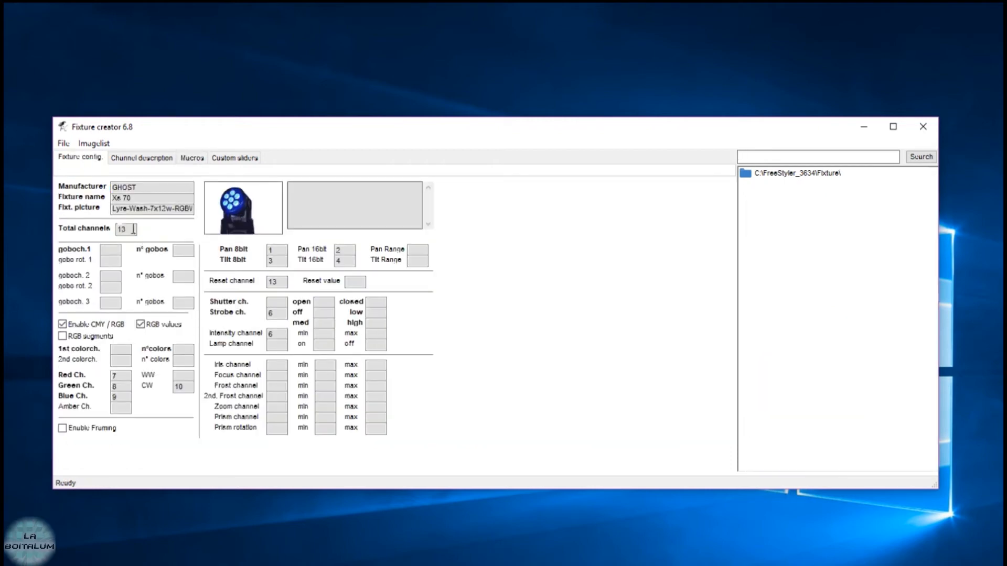
{"action": "left_click", "coordinate": [192, 158]}
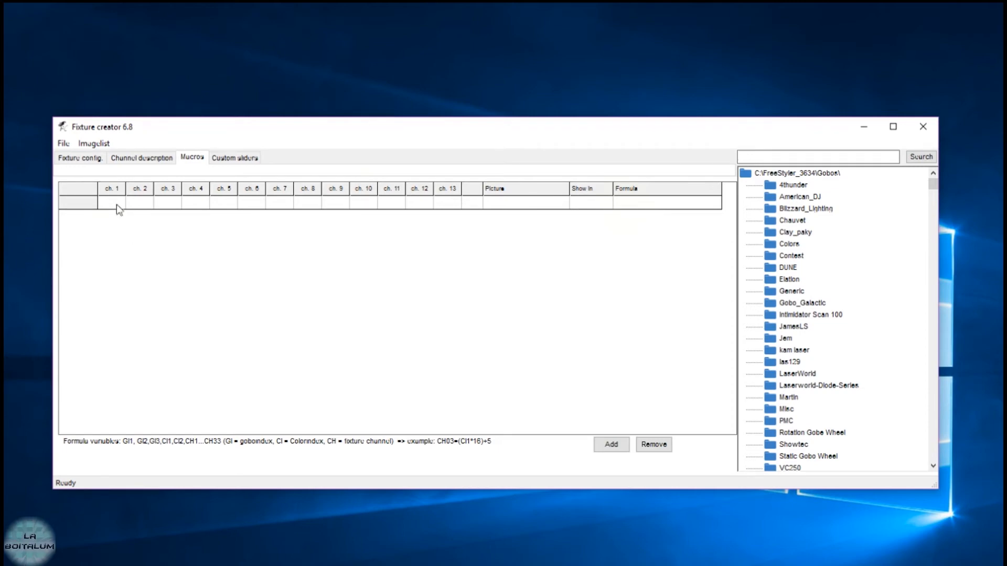
Add a first macro to the fixture and set its channel 11 value to 127.
{"action": "left_click", "coordinate": [610, 446]}
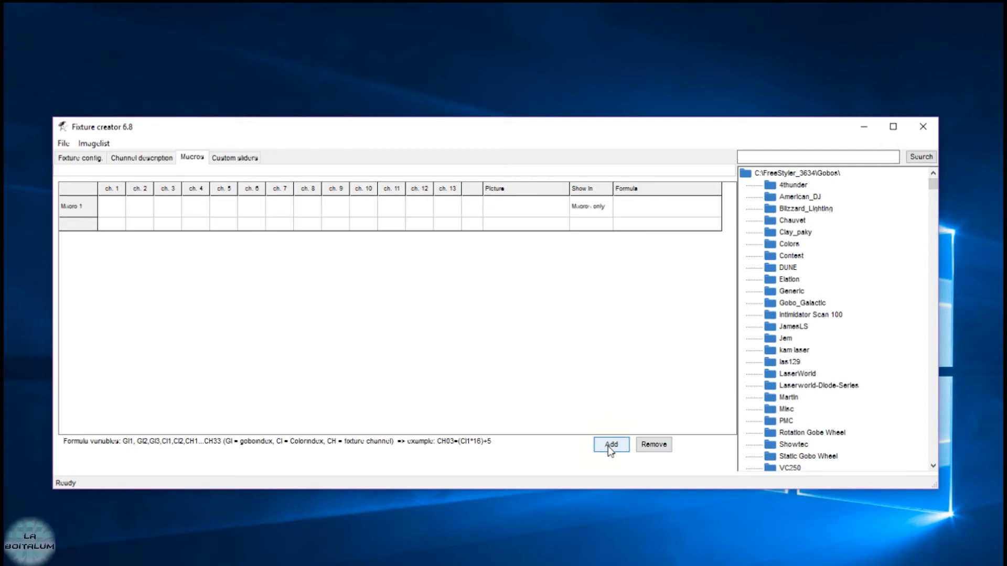
{"action": "left_click", "coordinate": [108, 215]}
{"action": "left_click", "coordinate": [396, 209]}
{"action": "type", "text": "127"}
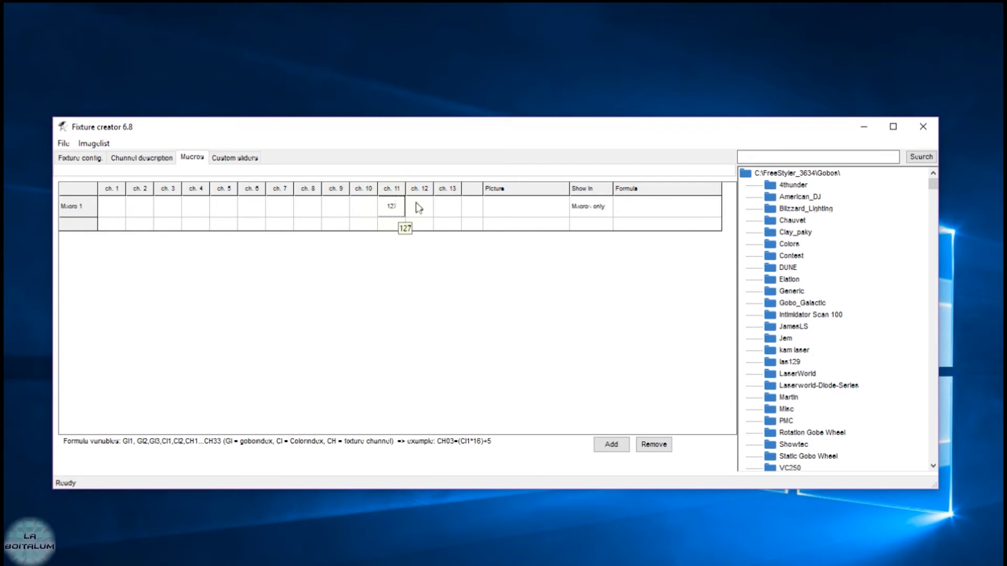
Search the gobo images for "cya" and assign Cyan 401.bmp as the first macro's picture.
{"action": "left_click", "coordinate": [499, 205]}
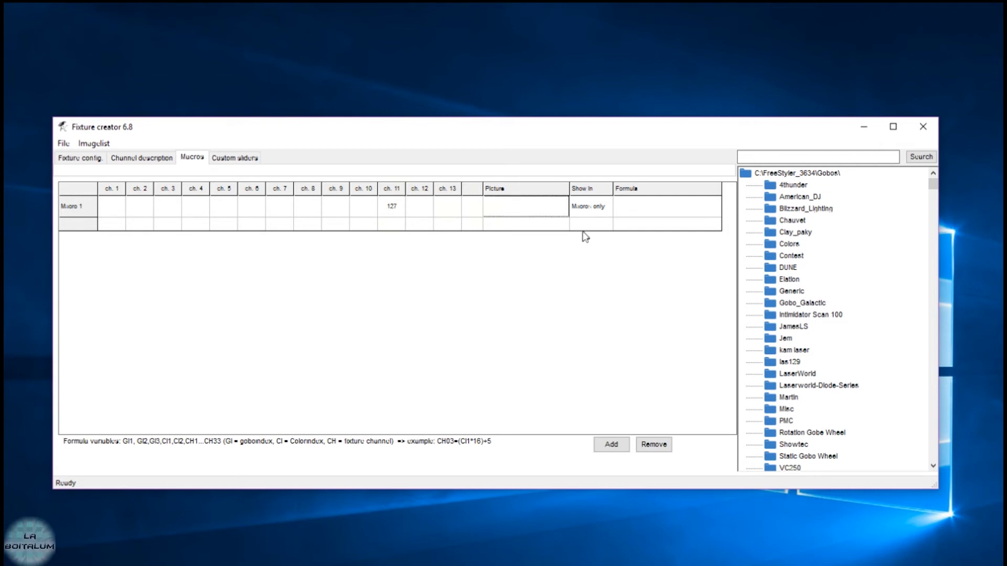
{"action": "left_click", "coordinate": [853, 157]}
{"action": "type", "text": "cya"}
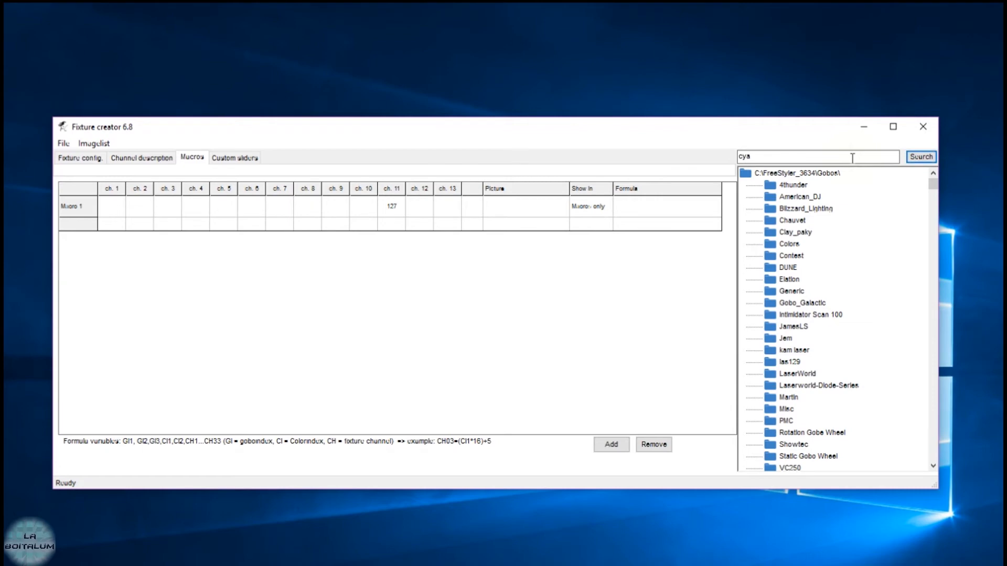
{"action": "left_click", "coordinate": [924, 157]}
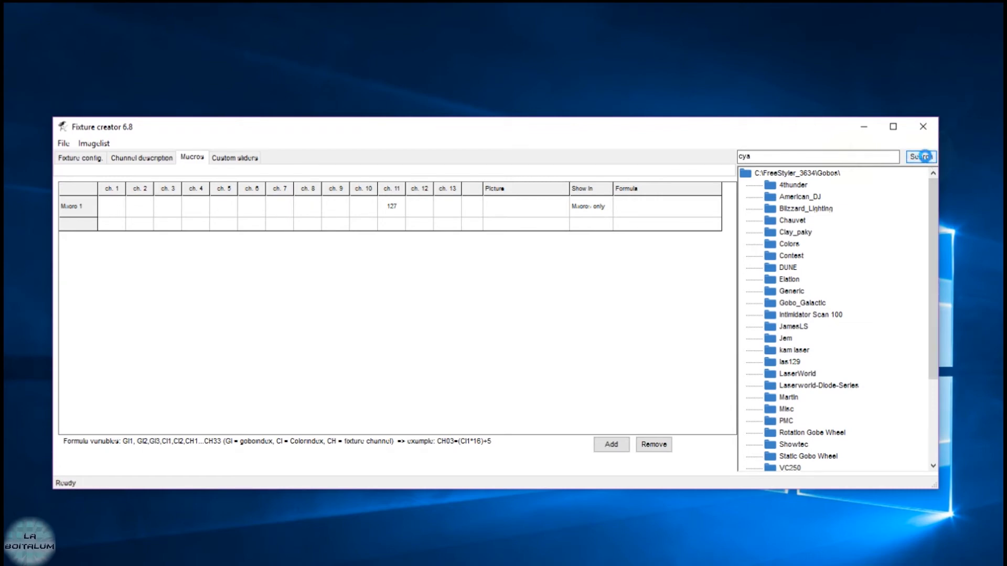
{"action": "left_click_drag", "start_coordinate": [935, 211], "coordinate": [931, 334]}
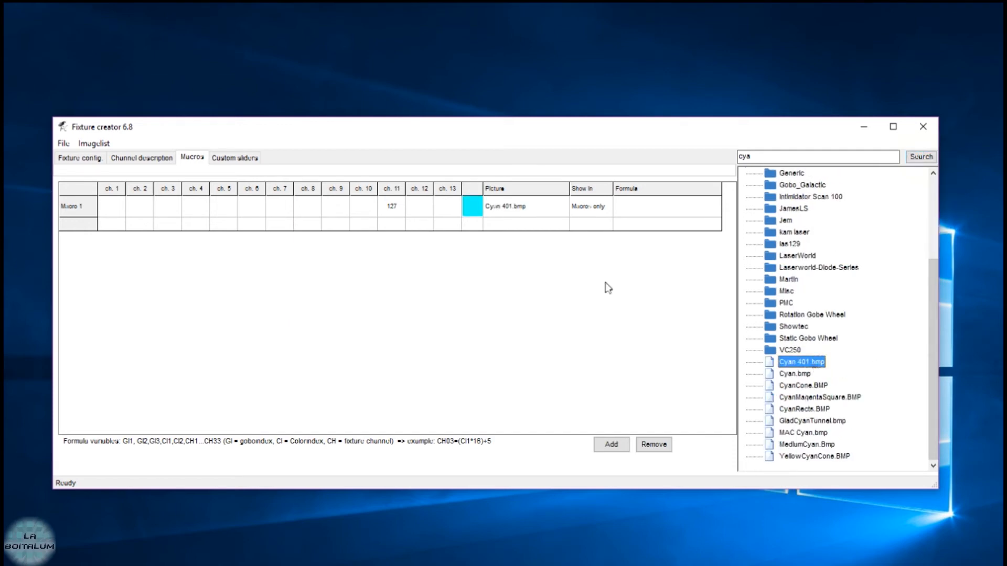
Try Cyan.bmp, CyanCone.BMP, CyanRects.BMP and MAC Cyan.bmp as the macro's picture and go back to Cyan 401.bmp.
{"action": "left_click", "coordinate": [794, 373]}
{"action": "left_click", "coordinate": [801, 386]}
{"action": "left_click", "coordinate": [804, 409]}
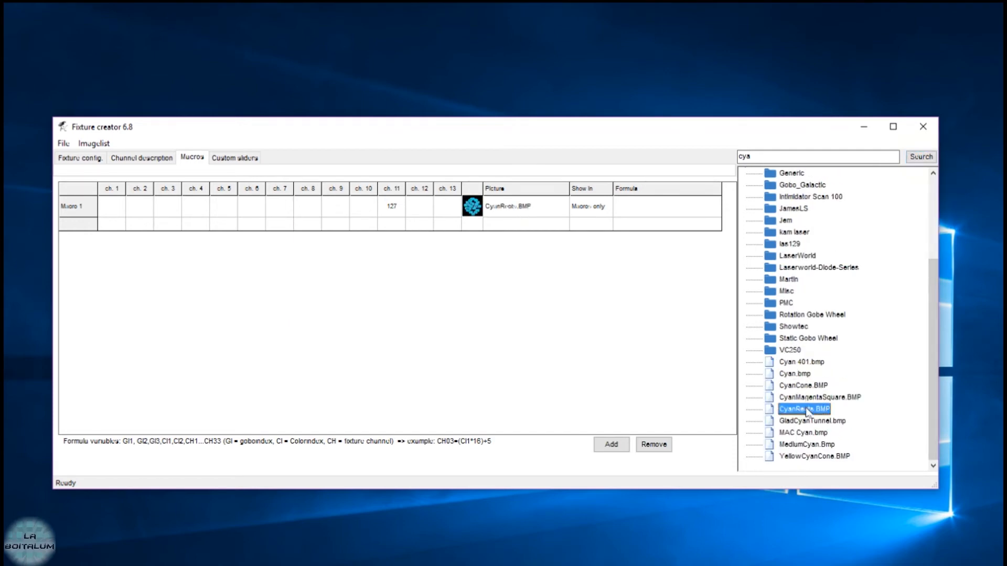
{"action": "left_click", "coordinate": [802, 432]}
{"action": "left_click", "coordinate": [805, 363]}
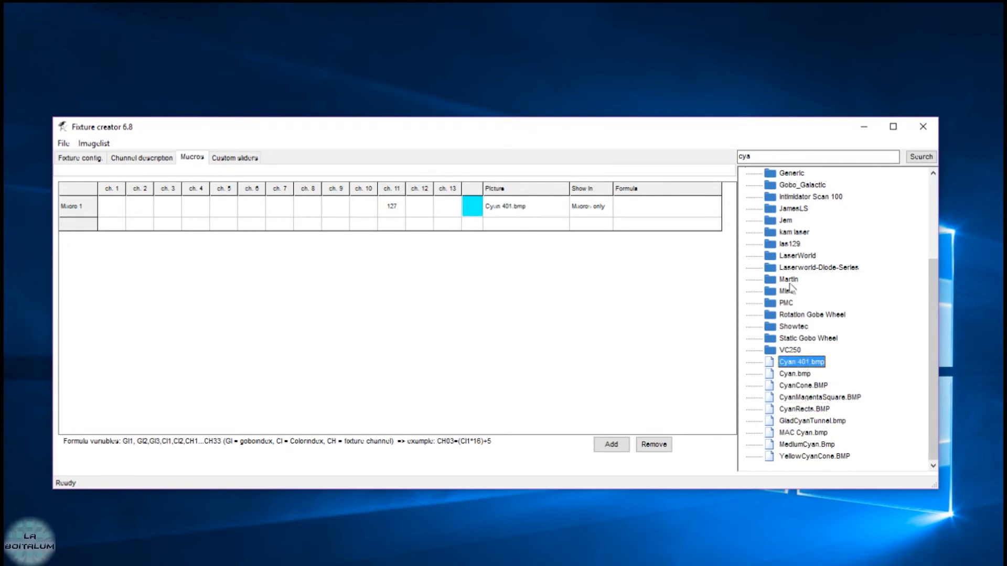
Set the first macro's Show In option to Colors.
{"action": "left_click", "coordinate": [590, 212]}
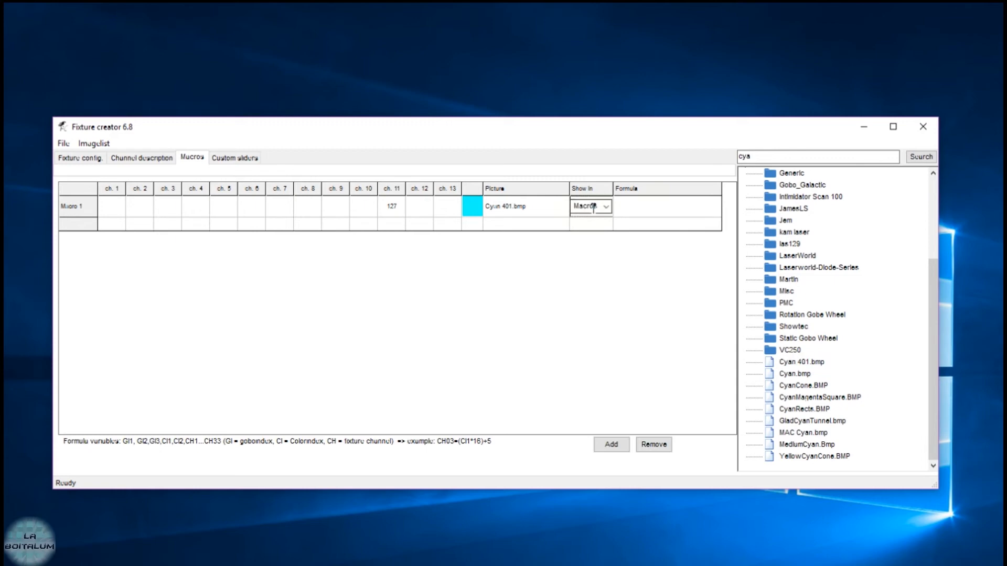
{"action": "left_click", "coordinate": [606, 207]}
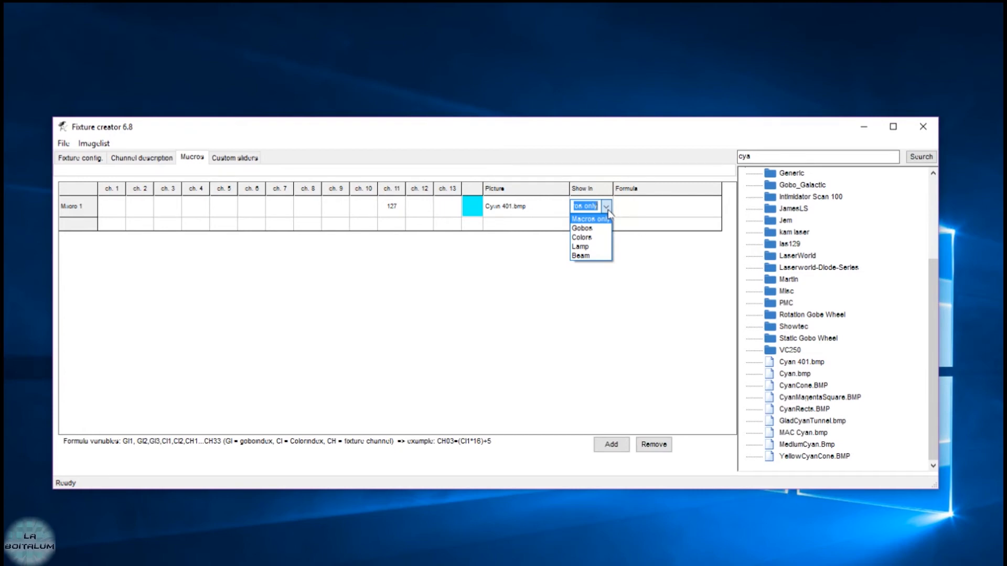
{"action": "left_click", "coordinate": [601, 238]}
{"action": "left_click", "coordinate": [614, 271]}
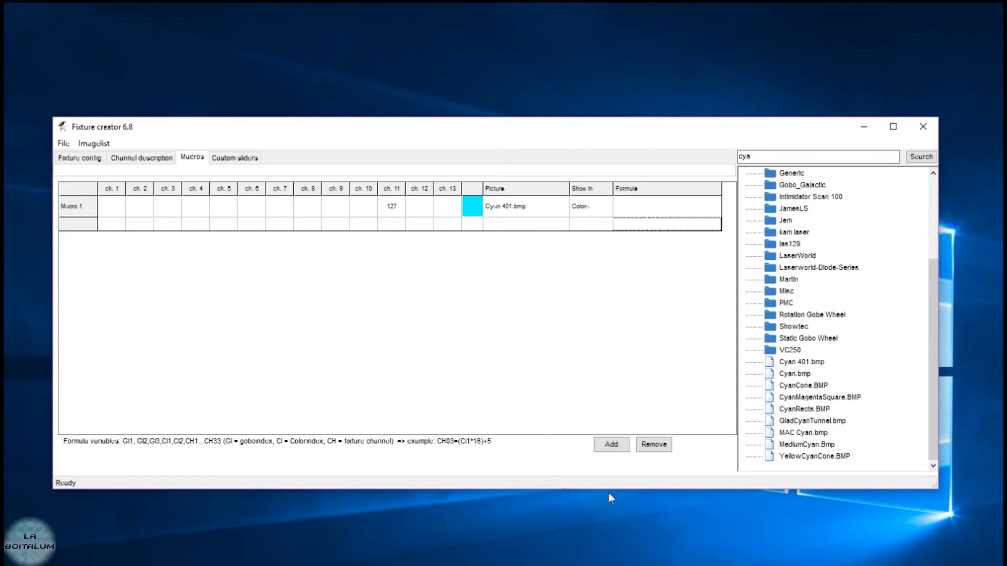
Add a second macro to the fixture and set its channel 13 value to 255.
{"action": "left_click", "coordinate": [611, 445]}
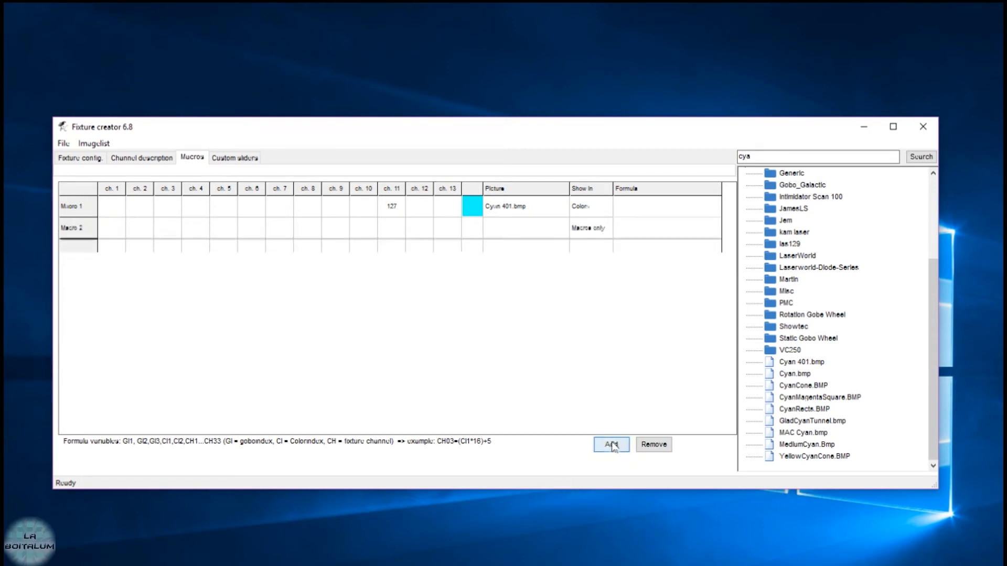
{"action": "left_click", "coordinate": [444, 233]}
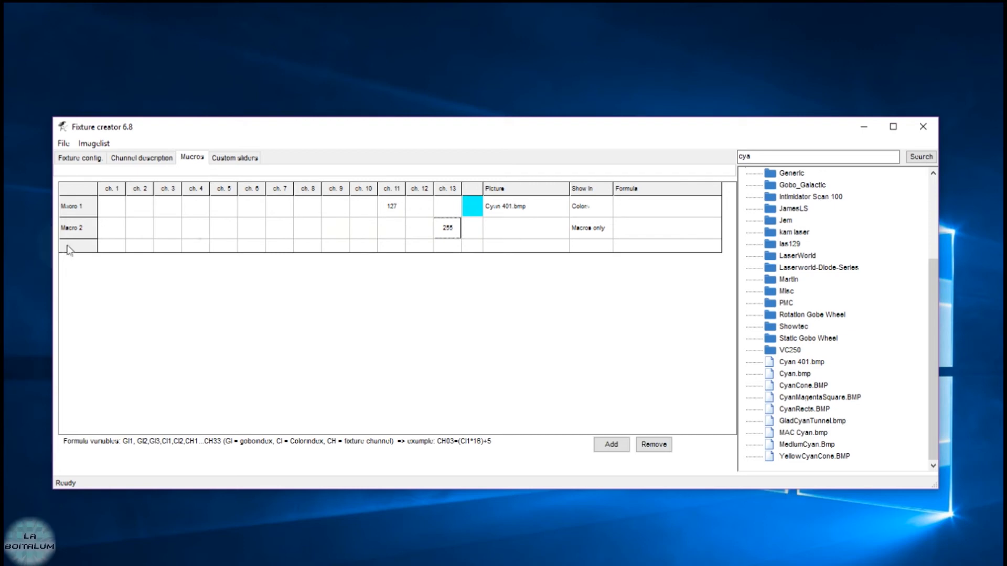
Search the gobo images for "reset", try both acrobat-reset images, and assign Misc_Text_Reset.gif as the second macro's picture.
{"action": "left_click", "coordinate": [533, 234]}
{"action": "left_click", "coordinate": [808, 158]}
{"action": "left_click", "coordinate": [915, 156]}
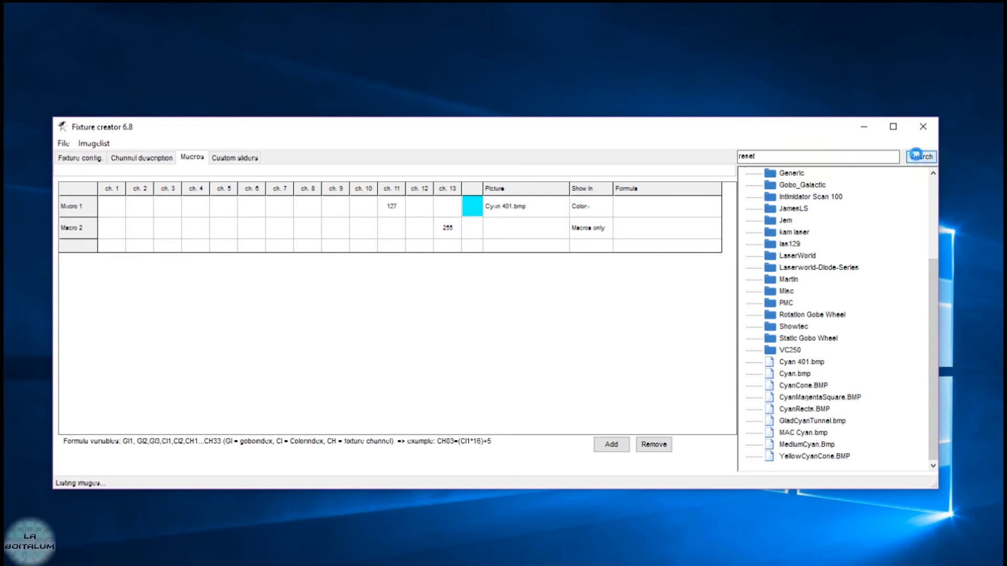
{"action": "left_click_drag", "start_coordinate": [936, 215], "coordinate": [937, 285]}
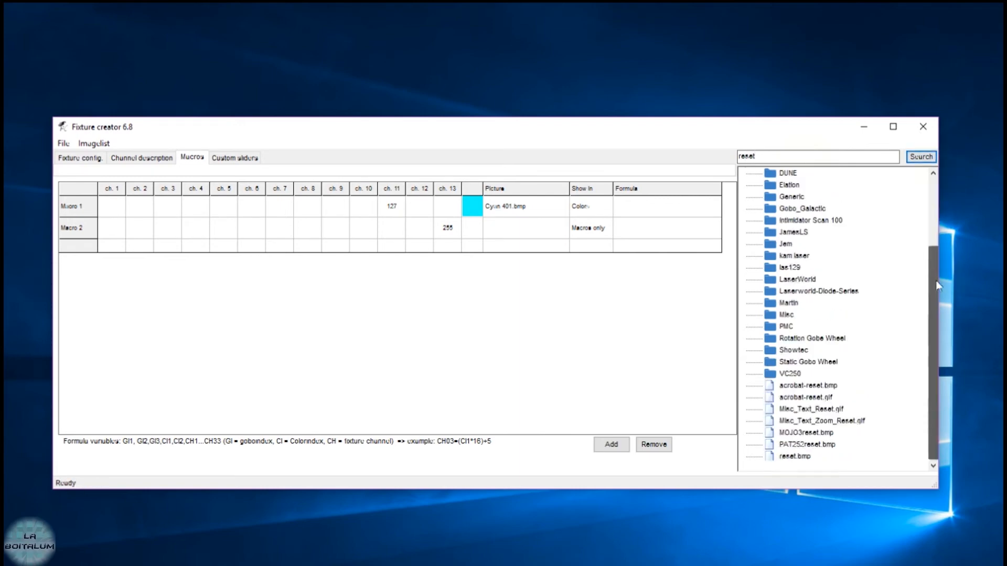
{"action": "left_click", "coordinate": [826, 385]}
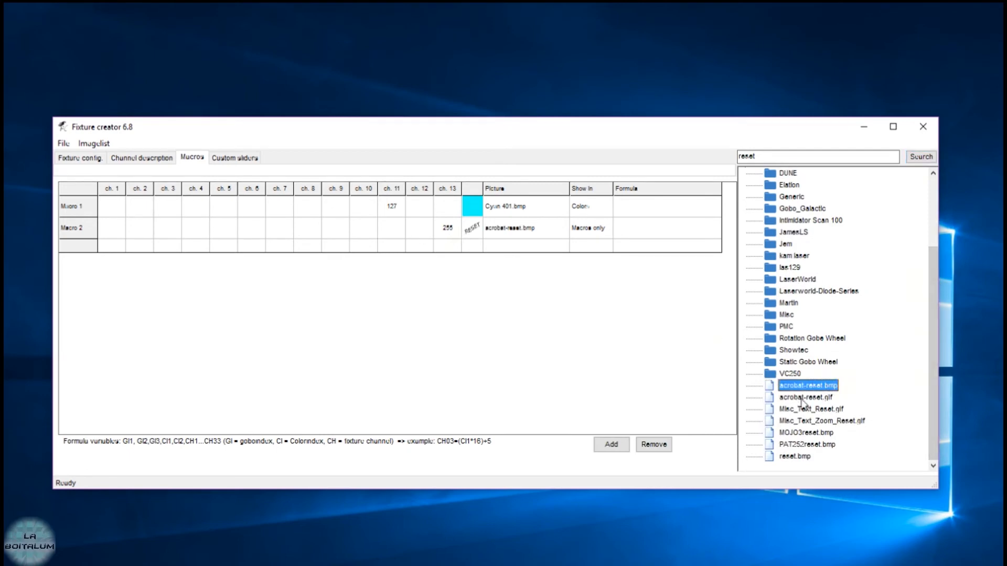
{"action": "left_click", "coordinate": [809, 399]}
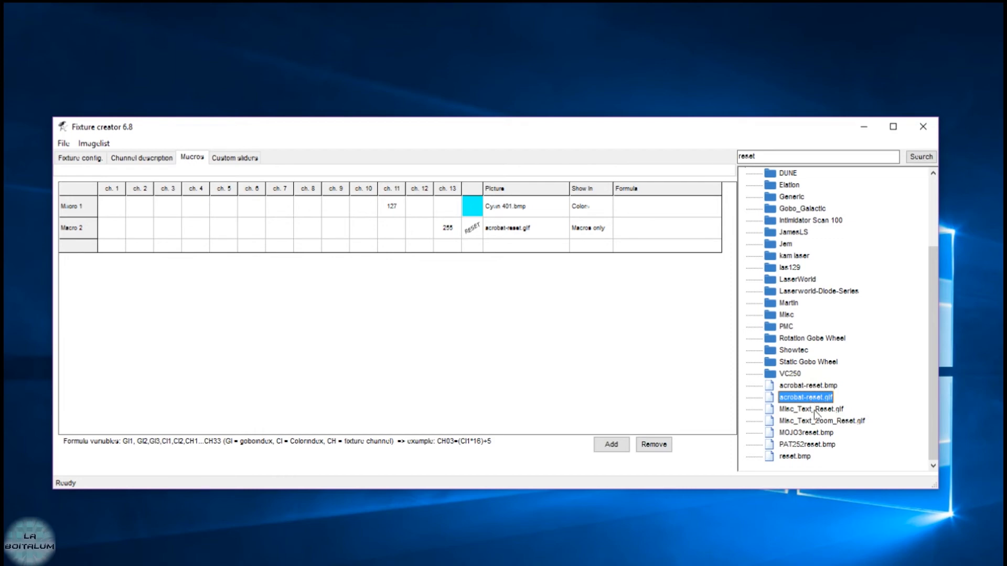
{"action": "left_click", "coordinate": [813, 409]}
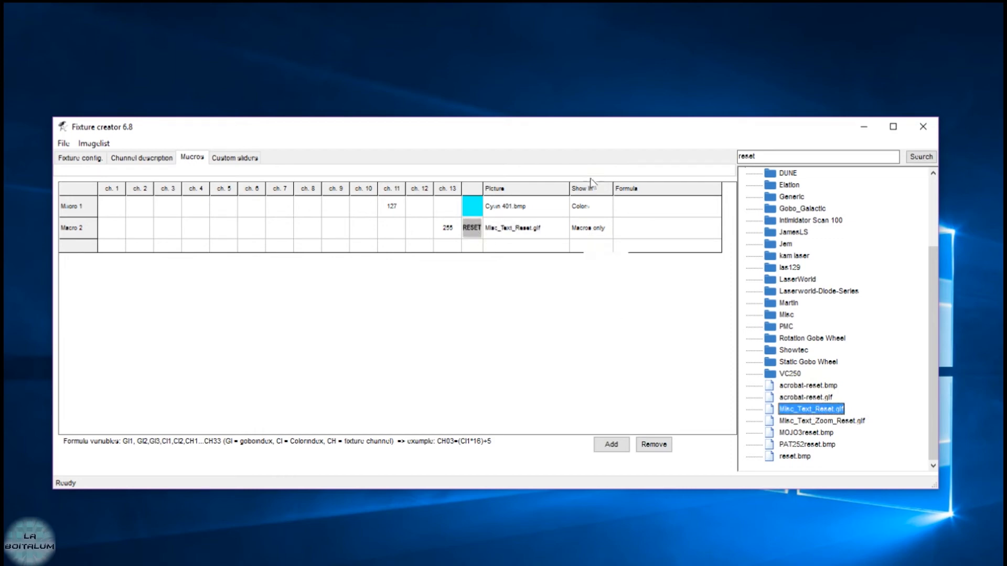
Set the second macro's Show In option to Macros only.
{"action": "left_click", "coordinate": [604, 232]}
{"action": "left_click", "coordinate": [605, 230]}
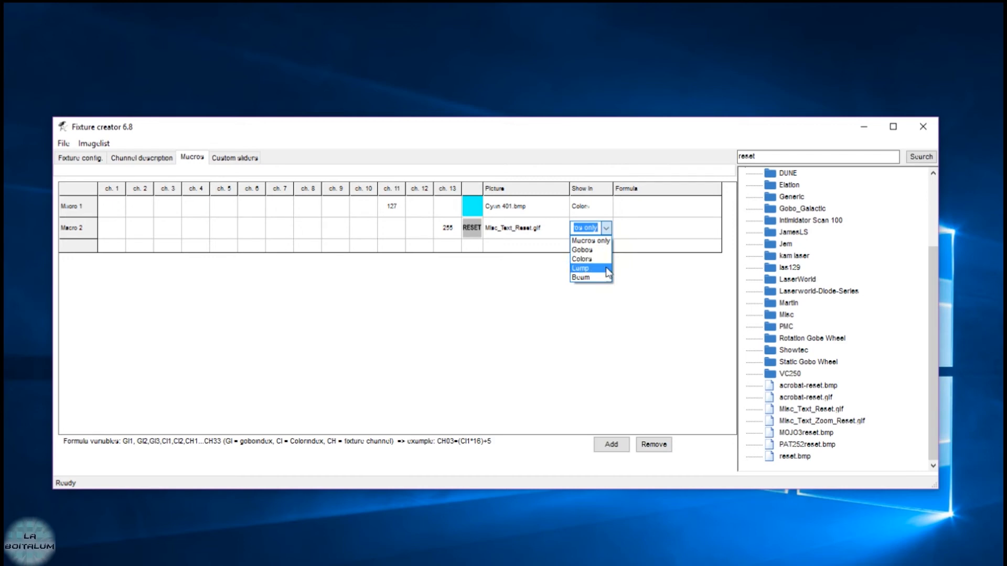
{"action": "left_click", "coordinate": [602, 242]}
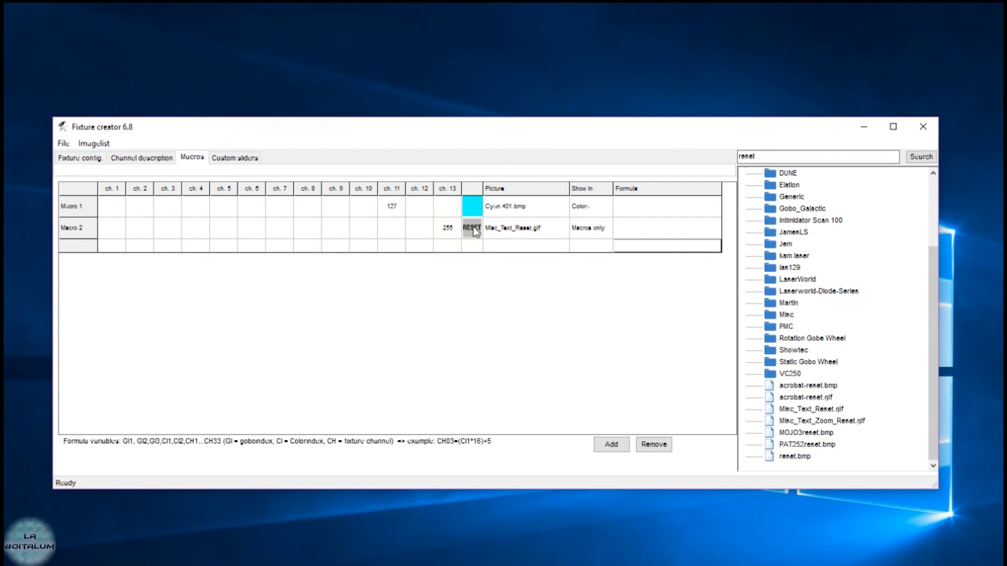
Add a third macro with channel 13 set to 0, and search the gobo images for "reset off" for its picture.
{"action": "left_click", "coordinate": [612, 445]}
{"action": "left_click", "coordinate": [453, 251]}
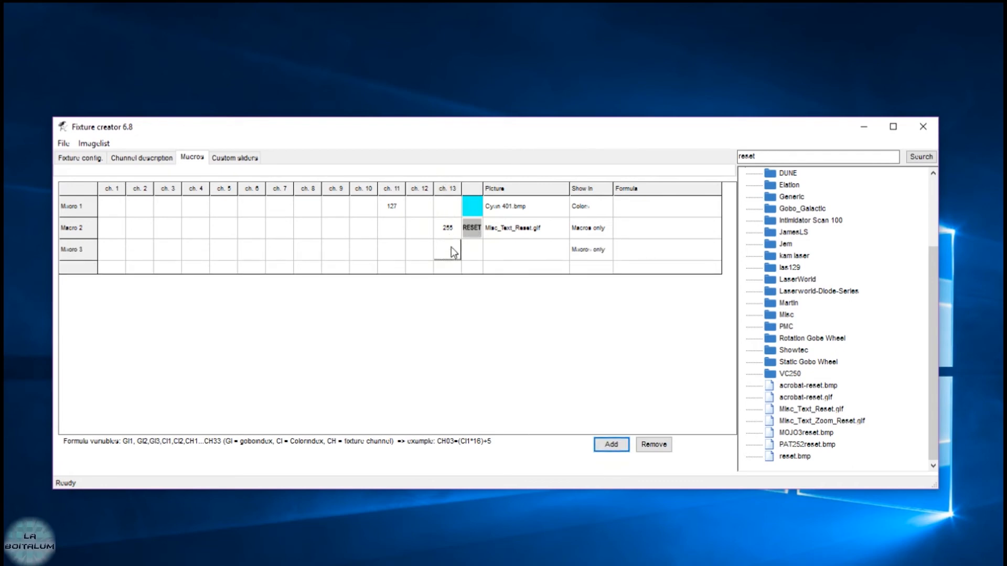
{"action": "left_click", "coordinate": [544, 249]}
{"action": "left_click", "coordinate": [770, 155]}
{"action": "left_click", "coordinate": [925, 157]}
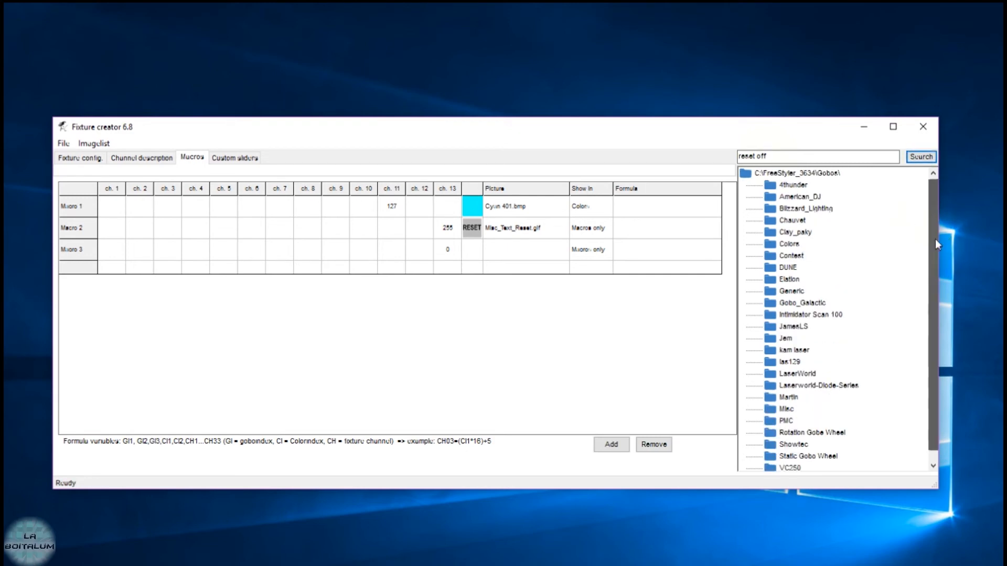
Search the gobo images for "reset", try the matching images on the third macro, and assign Misc_Text_Reset.gif as its picture.
{"action": "left_click", "coordinate": [822, 163]}
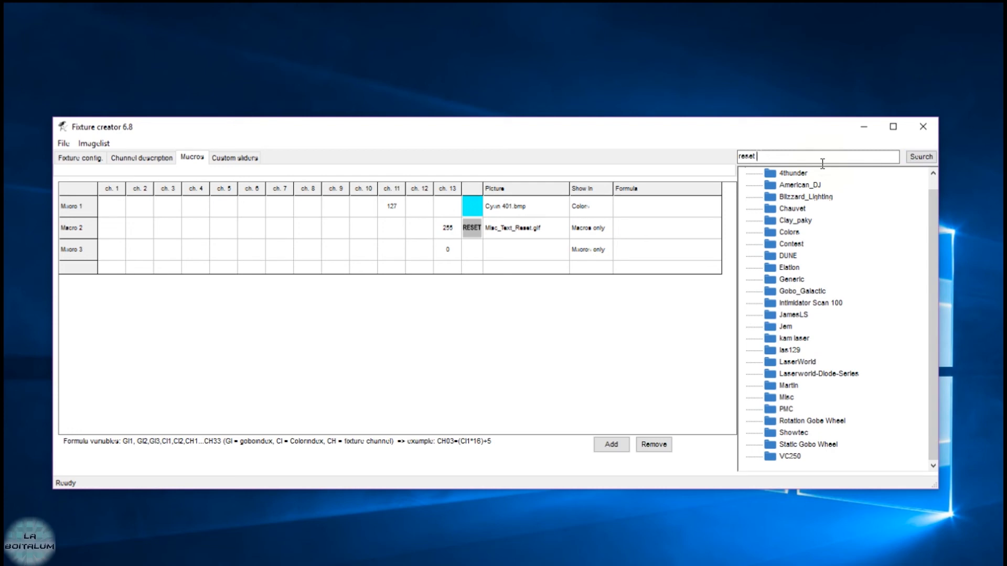
{"action": "left_click", "coordinate": [907, 155]}
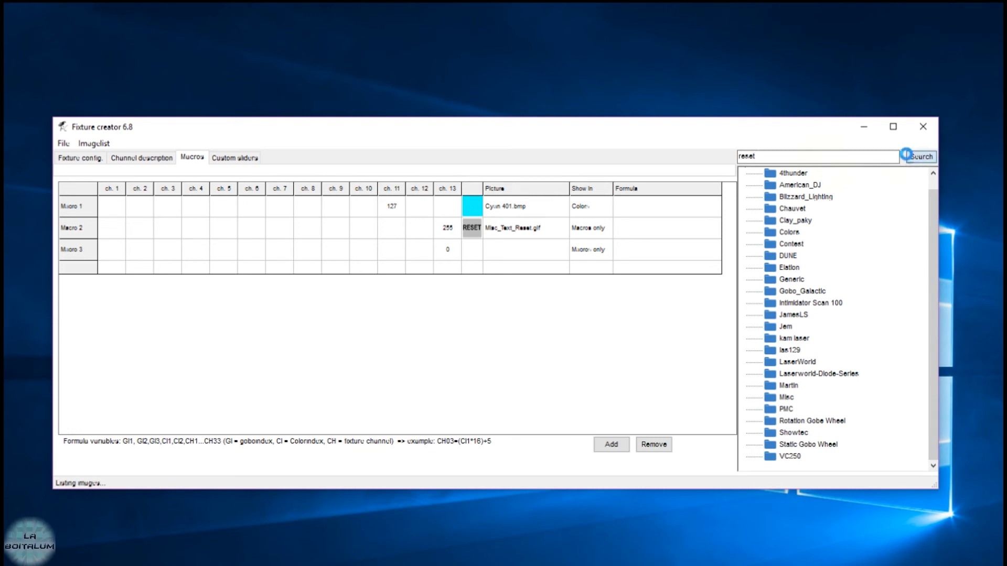
{"action": "scroll", "coordinate": [850, 428], "scroll_direction": "down", "scroll_amount": 3}
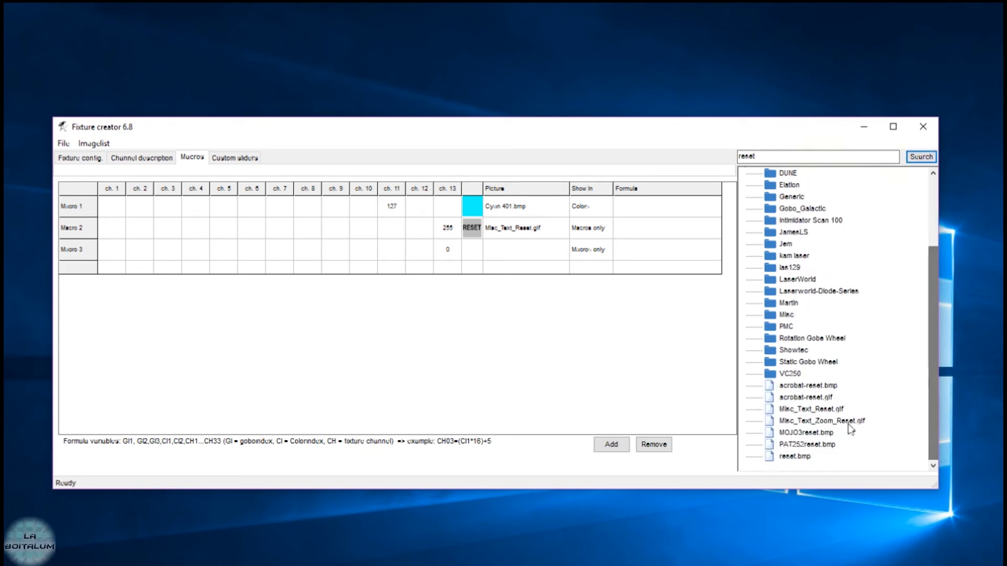
{"action": "left_click", "coordinate": [802, 457]}
{"action": "left_click", "coordinate": [803, 444]}
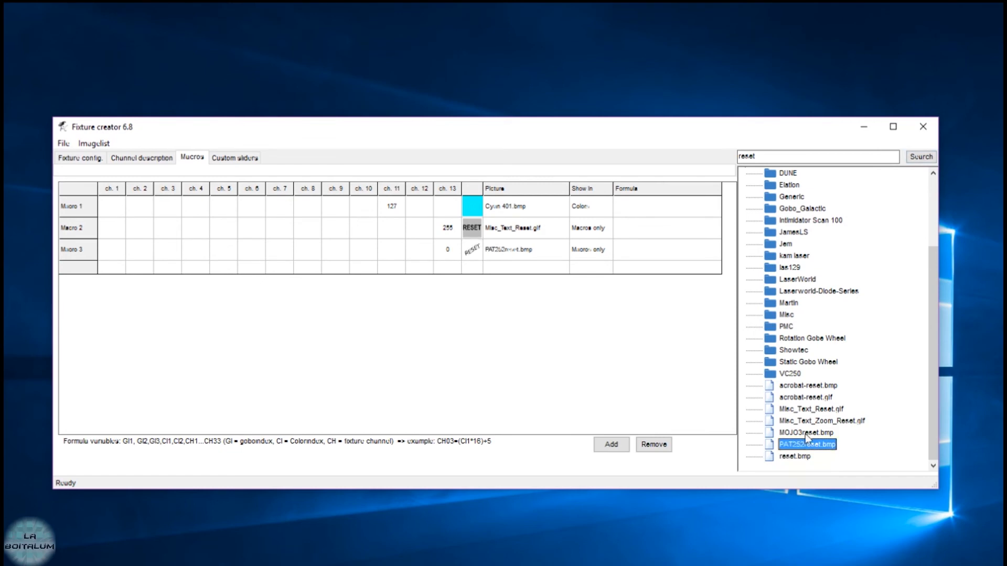
{"action": "left_click", "coordinate": [807, 433]}
{"action": "left_click", "coordinate": [806, 421]}
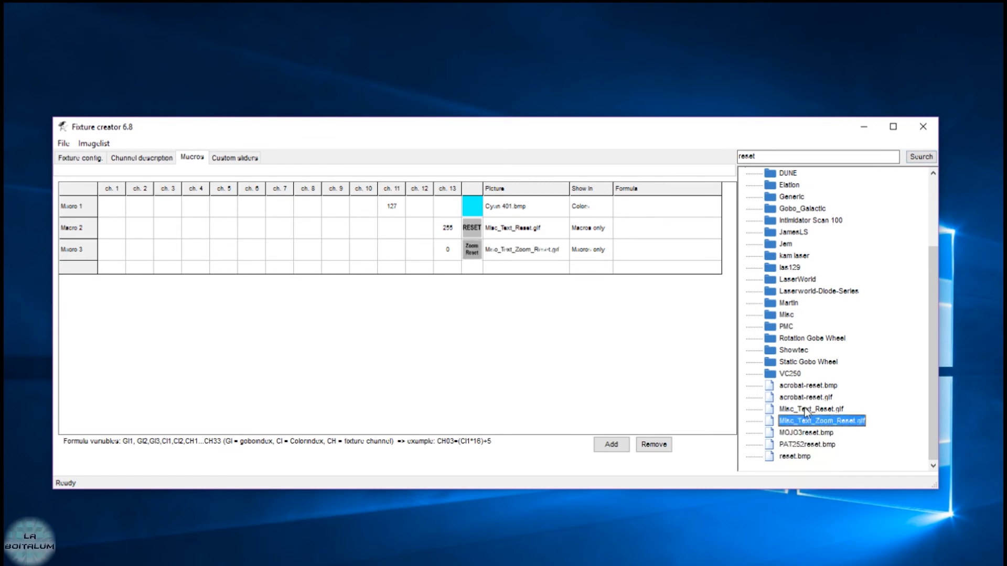
{"action": "left_click", "coordinate": [806, 410]}
{"action": "left_click", "coordinate": [806, 398]}
{"action": "left_click", "coordinate": [806, 385]}
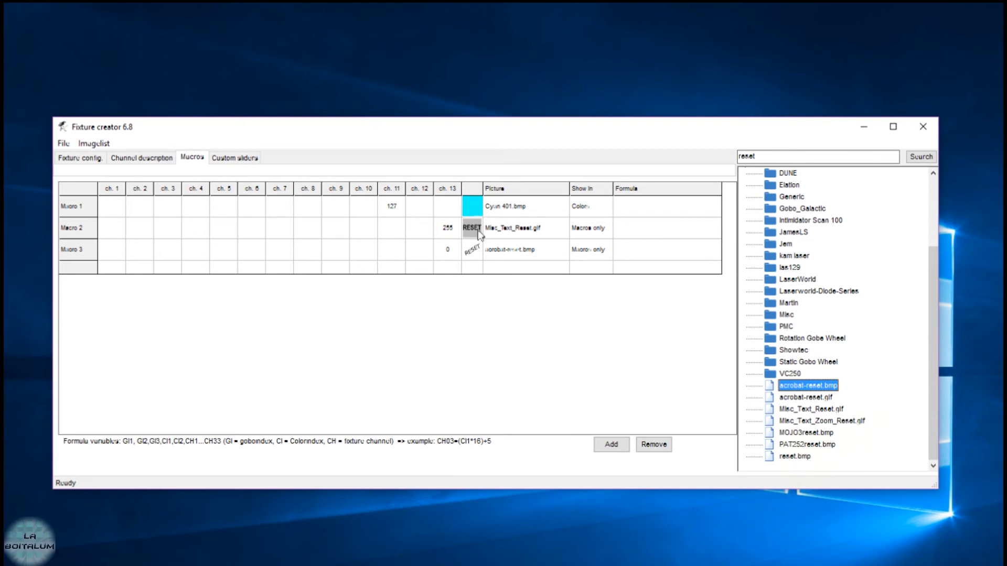
{"action": "left_click", "coordinate": [812, 410]}
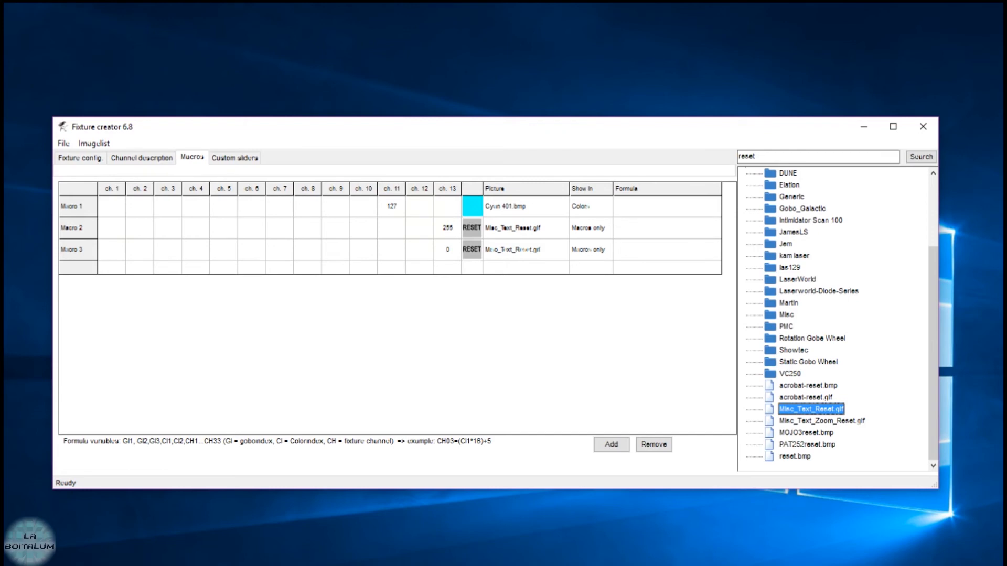
Add a fourth macro to the fixture and set its channel 12 value to 100.
{"action": "left_click", "coordinate": [613, 447]}
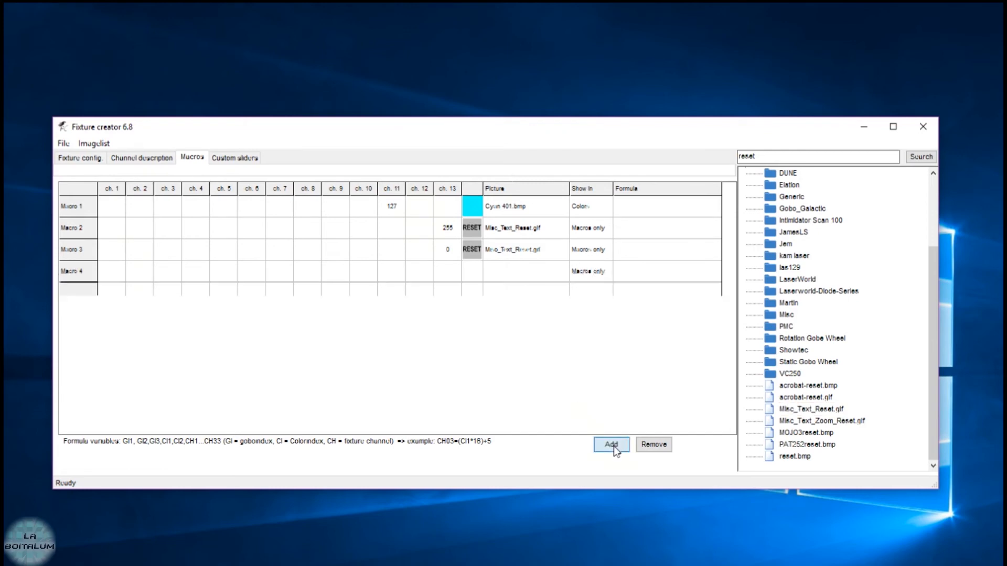
{"action": "left_click", "coordinate": [401, 274]}
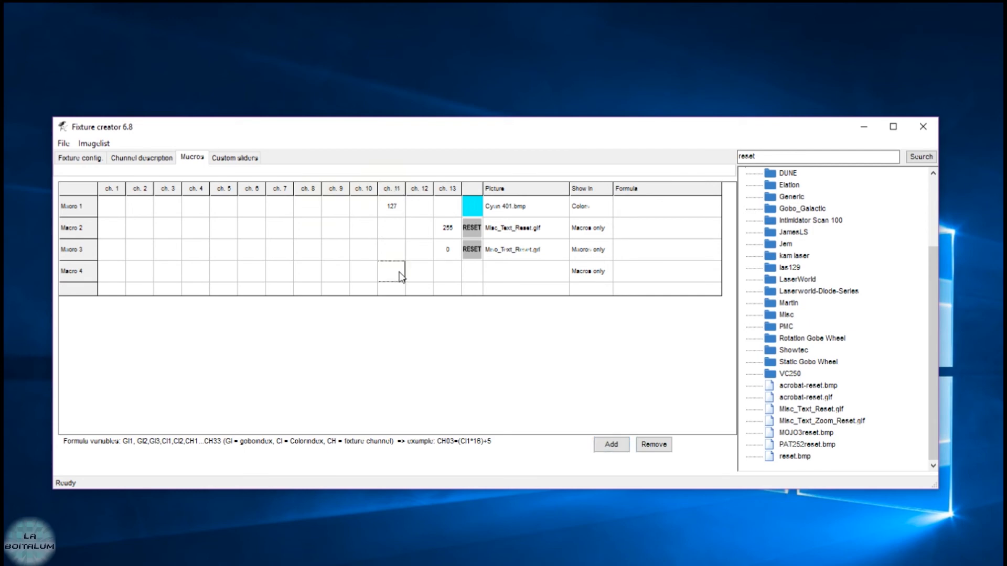
{"action": "left_click", "coordinate": [414, 277]}
{"action": "left_click", "coordinate": [477, 335]}
Search the gobo images for "auto" to find a picture for the fourth macro.
{"action": "left_click", "coordinate": [544, 267]}
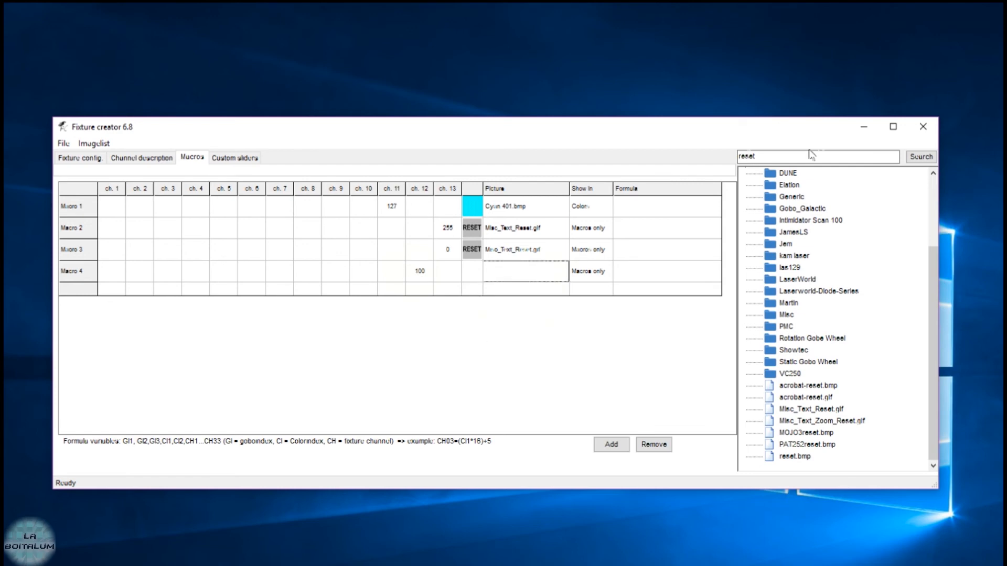
{"action": "double_click", "coordinate": [812, 155]}
{"action": "type", "text": "auto"}
{"action": "left_click", "coordinate": [930, 156]}
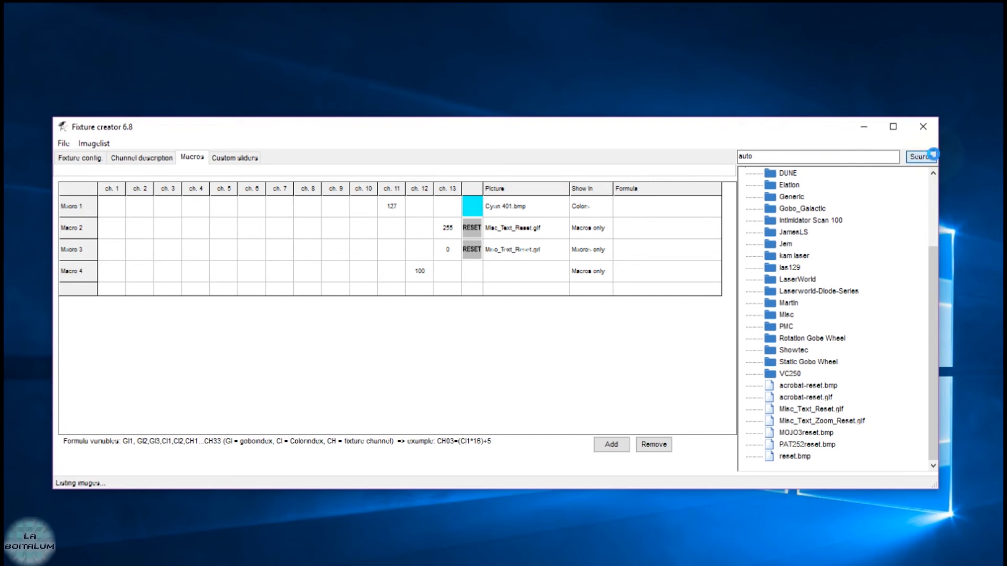
{"action": "scroll", "coordinate": [818, 262], "scroll_direction": "down", "scroll_amount": 9}
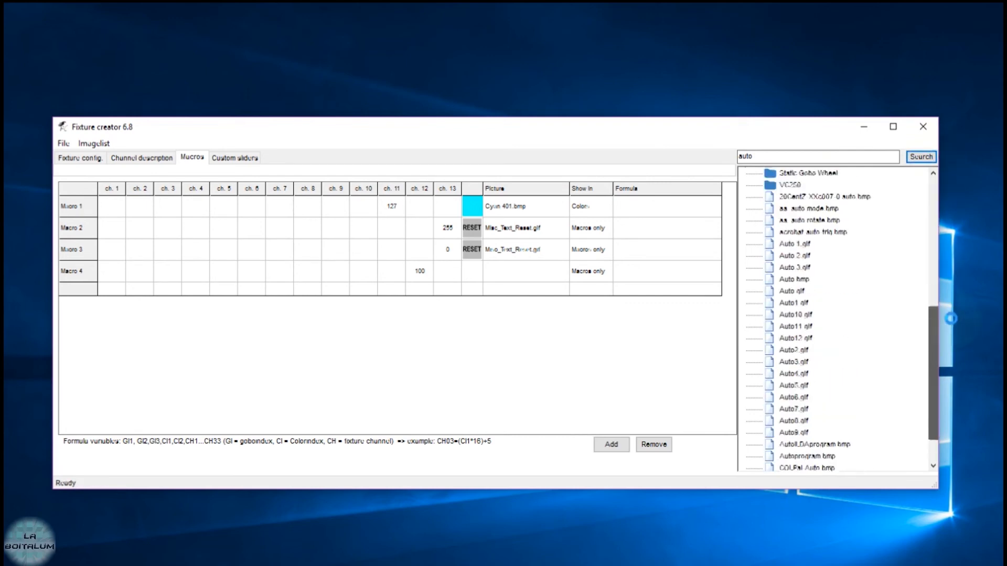
Try several auto images, including aa_auto mode.bmp and AutoILDAprogram.bmp, and assign Autoprogram.bmp as the fourth macro's picture.
{"action": "left_click", "coordinate": [801, 221]}
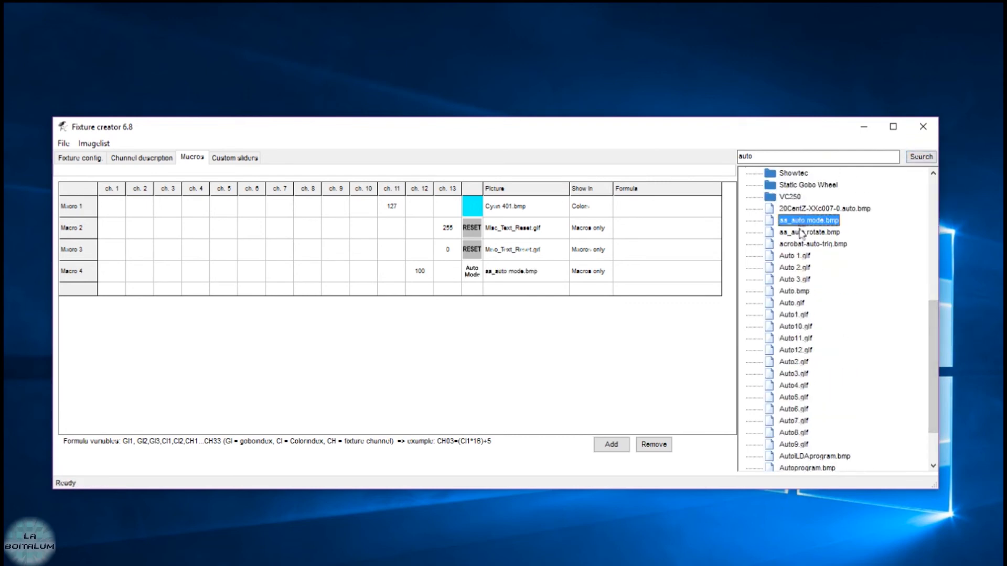
{"action": "left_click", "coordinate": [805, 244]}
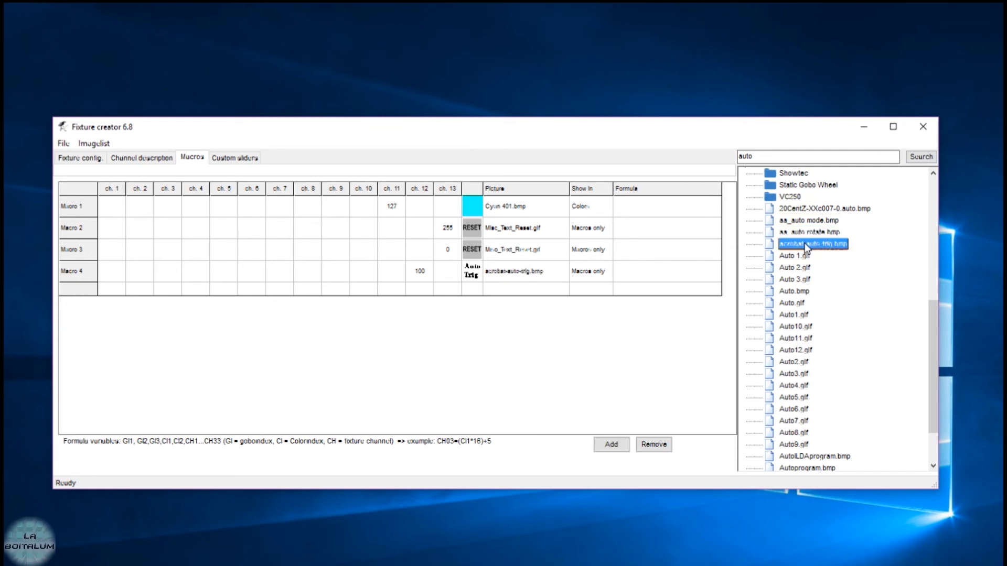
{"action": "left_click", "coordinate": [806, 256]}
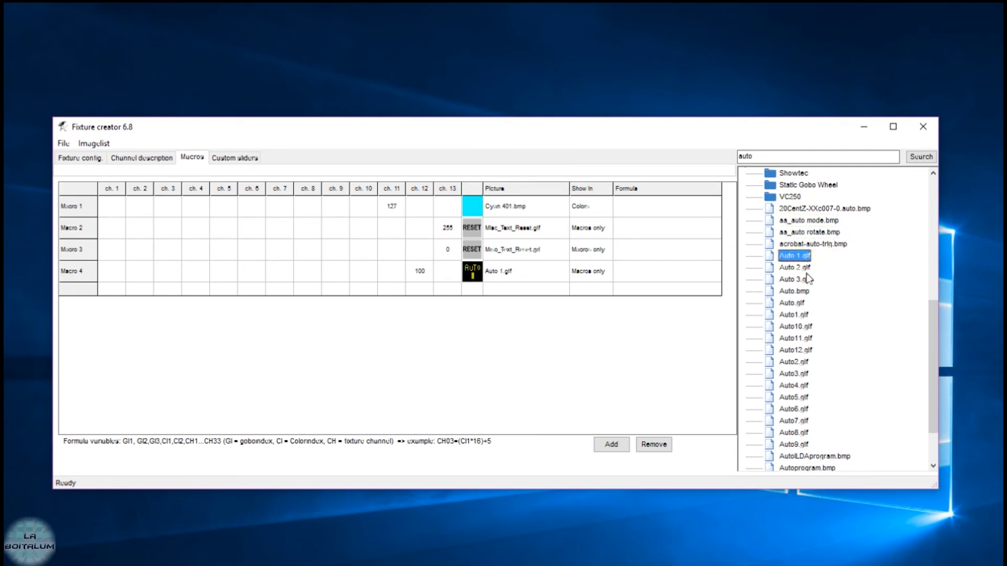
{"action": "left_click", "coordinate": [807, 267]}
{"action": "left_click", "coordinate": [806, 338]}
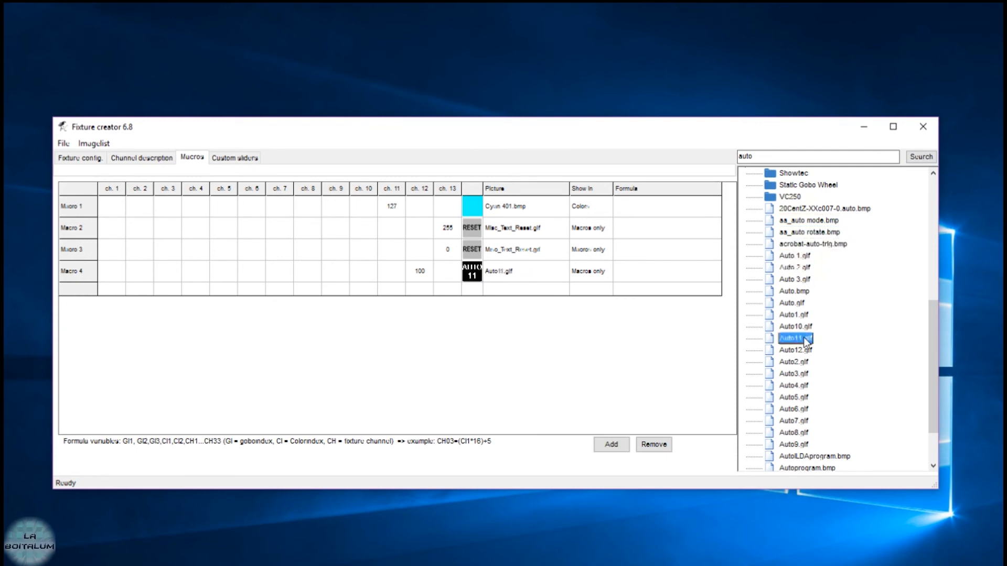
{"action": "left_click", "coordinate": [806, 349]}
{"action": "scroll", "coordinate": [804, 381], "scroll_direction": "down", "scroll_amount": 2}
{"action": "left_click", "coordinate": [814, 395]}
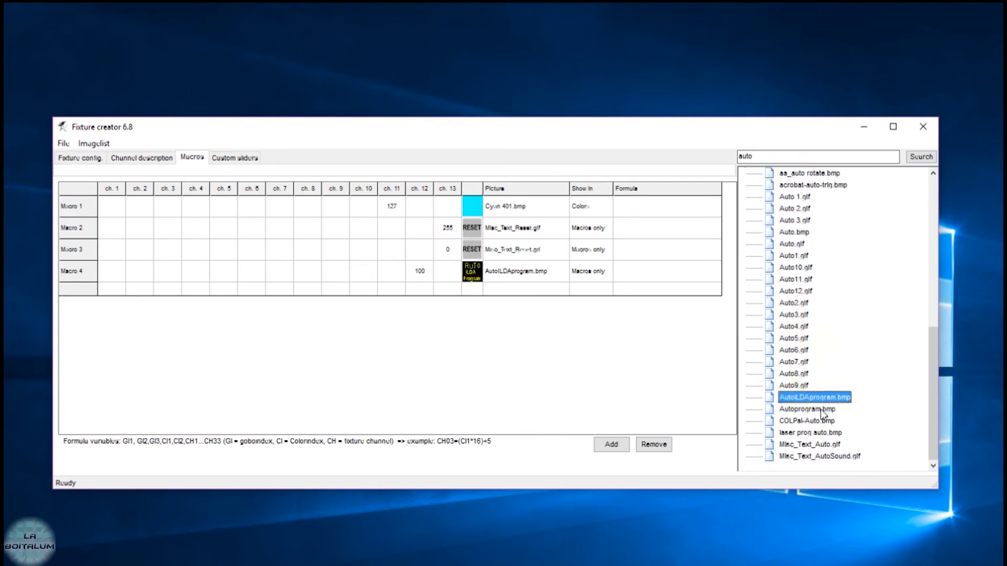
{"action": "left_click", "coordinate": [822, 411]}
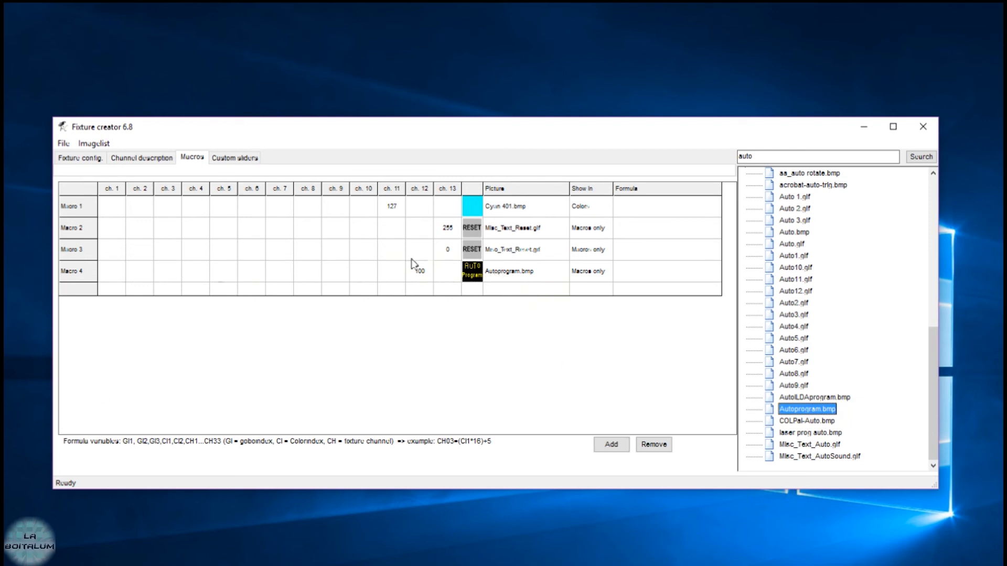
Set the fourth macro's Show In option to Colors.
{"action": "left_click", "coordinate": [603, 276]}
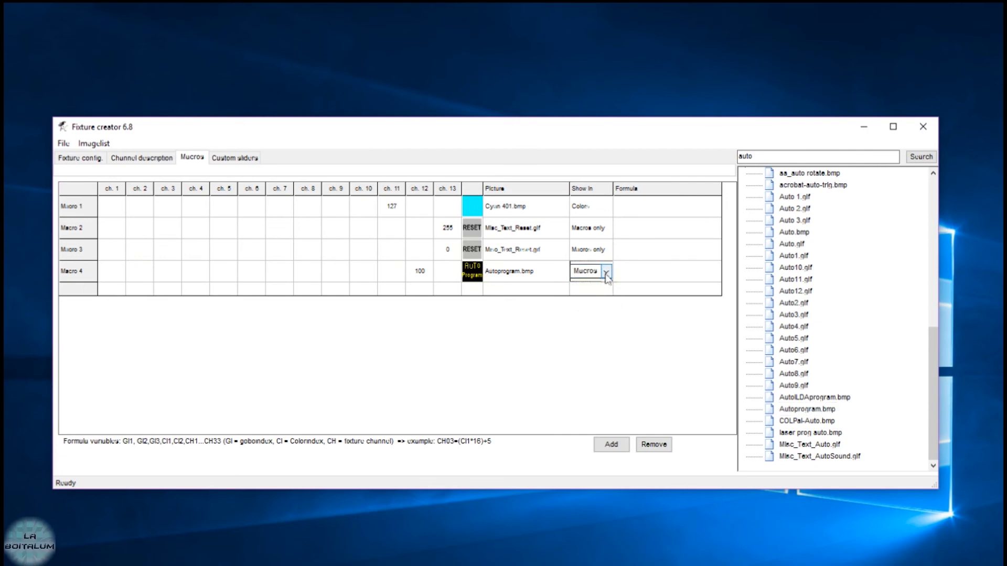
{"action": "left_click", "coordinate": [606, 271]}
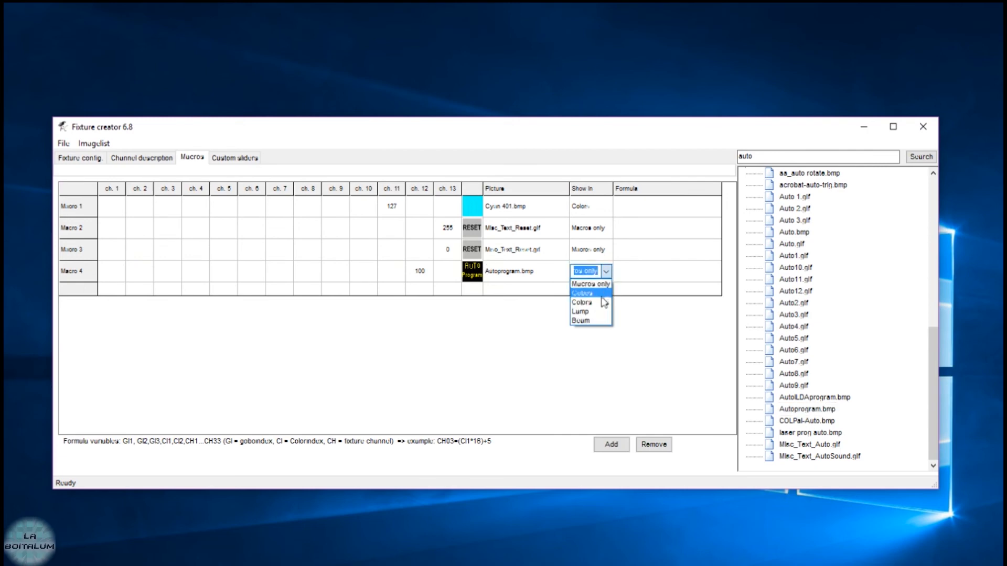
{"action": "left_click", "coordinate": [602, 298]}
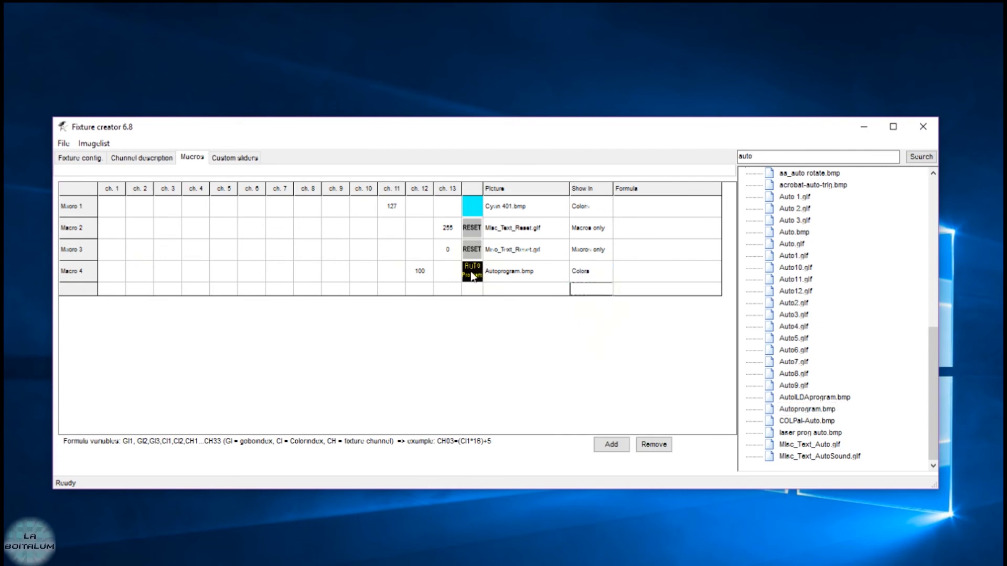
Add a fifth macro with its channel 12 value at 0 and assign Misc_Text_Auto.gif as its picture.
{"action": "left_click", "coordinate": [611, 444]}
{"action": "left_click", "coordinate": [424, 293]}
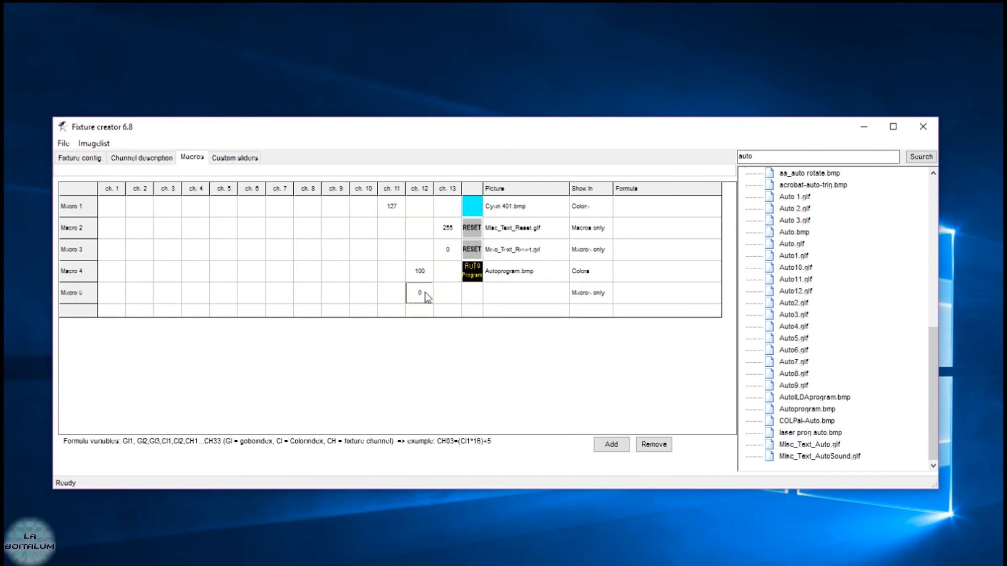
{"action": "left_click", "coordinate": [471, 294]}
{"action": "left_click", "coordinate": [827, 411]}
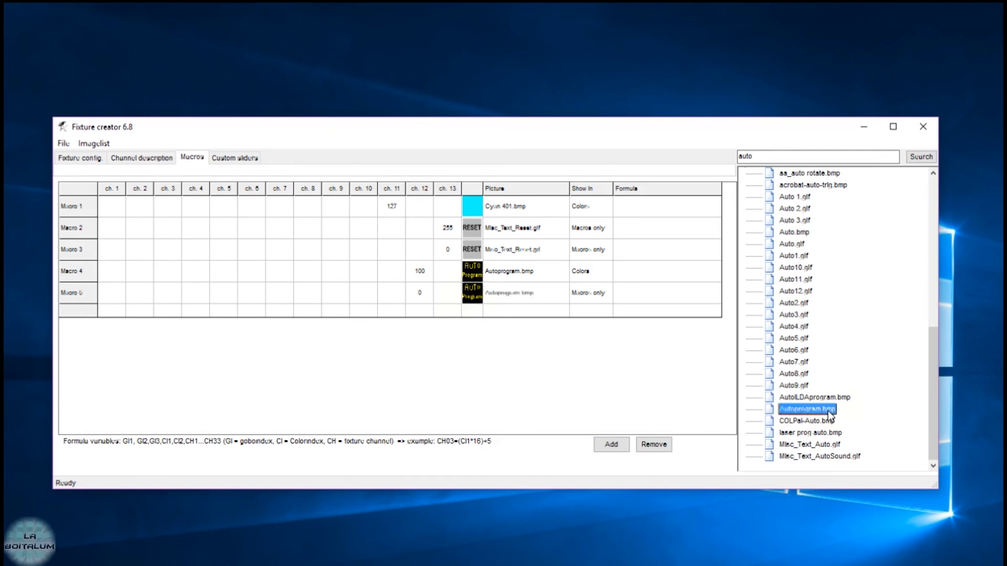
{"action": "left_click", "coordinate": [835, 457]}
{"action": "left_click", "coordinate": [830, 446]}
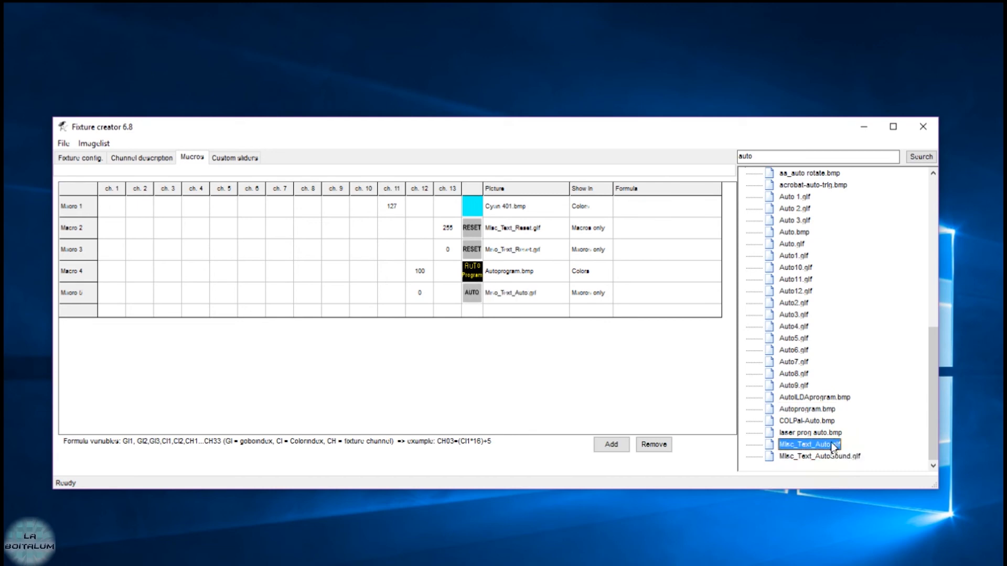
Change the fourth macro's picture to Misc_Text_AutoSound.gif.
{"action": "left_click", "coordinate": [480, 275]}
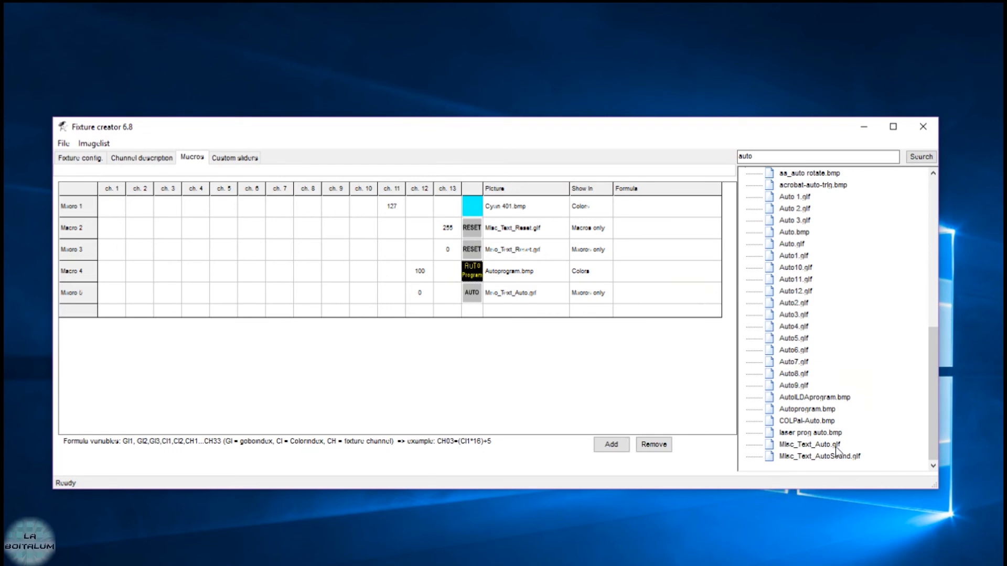
{"action": "left_click", "coordinate": [820, 456]}
Try several auto images for the fifth macro, including Auto 2.gif, Auto9.gif and AutoILDAprogram.bmp, and assign laser prog auto.bmp as its picture.
{"action": "left_click", "coordinate": [506, 294]}
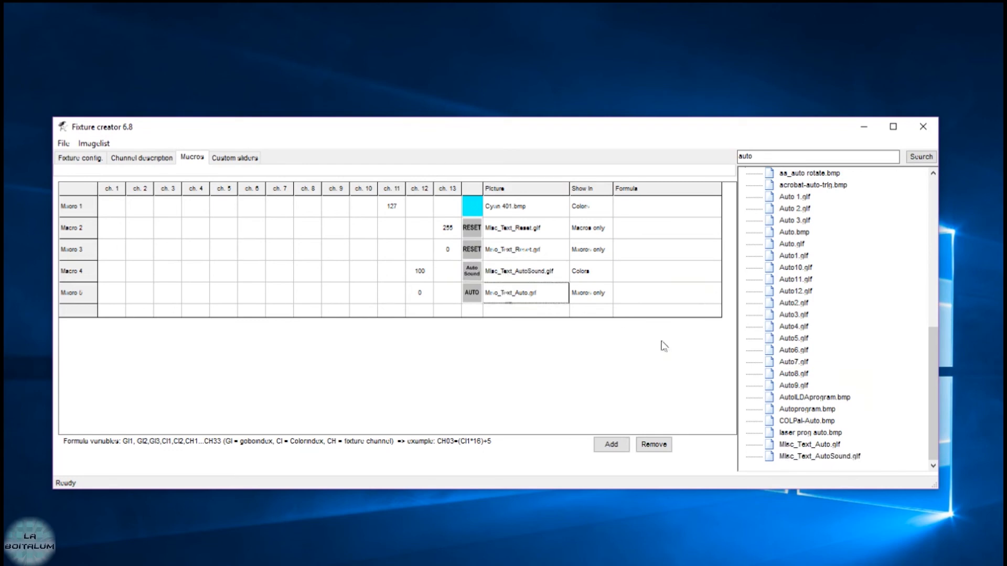
{"action": "left_click", "coordinate": [793, 177]}
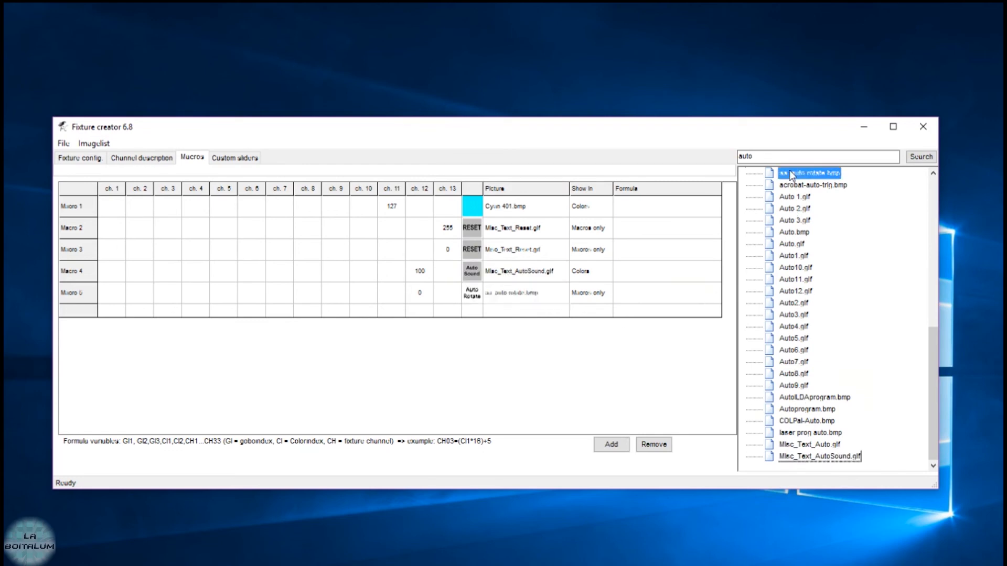
{"action": "scroll", "coordinate": [816, 241], "scroll_direction": "up", "scroll_amount": 6}
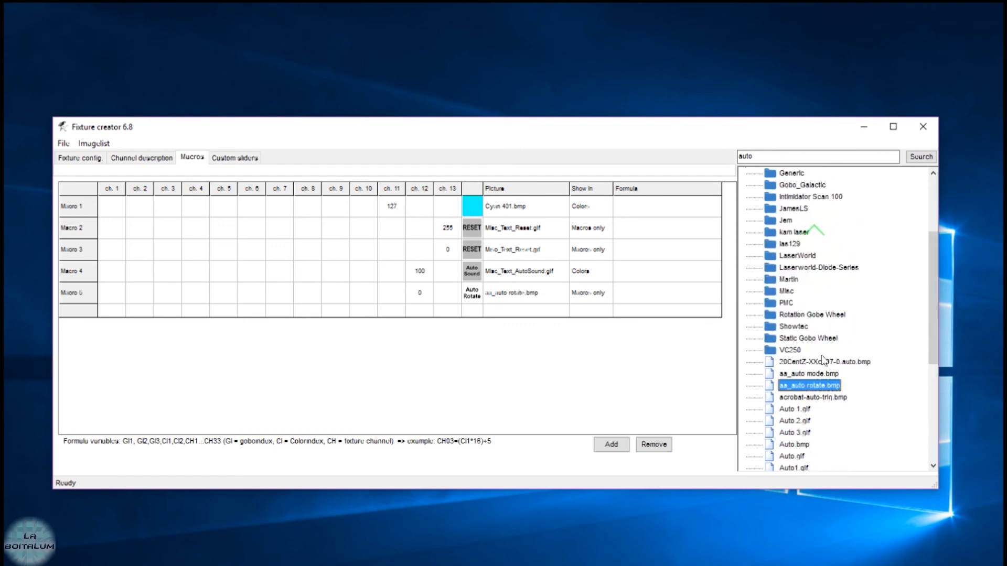
{"action": "left_click", "coordinate": [825, 362]}
{"action": "left_click", "coordinate": [821, 373]}
{"action": "left_click", "coordinate": [821, 386]}
{"action": "left_click", "coordinate": [798, 410]}
{"action": "scroll", "coordinate": [838, 397], "scroll_direction": "down", "scroll_amount": 1}
{"action": "left_click", "coordinate": [785, 387]}
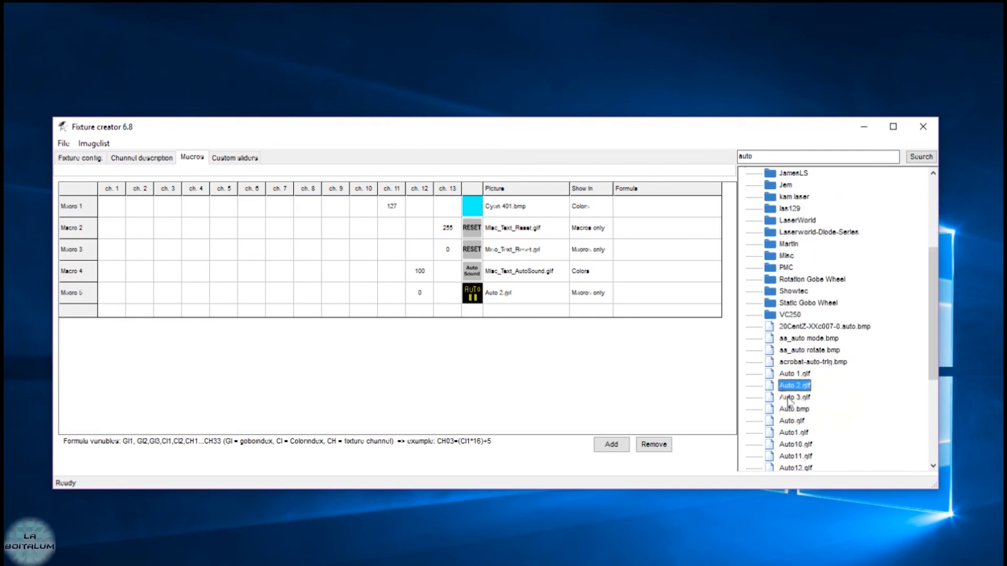
{"action": "left_click", "coordinate": [787, 399]}
{"action": "left_click", "coordinate": [804, 421]}
{"action": "left_click", "coordinate": [804, 432]}
{"action": "scroll", "coordinate": [836, 407], "scroll_direction": "down", "scroll_amount": 4}
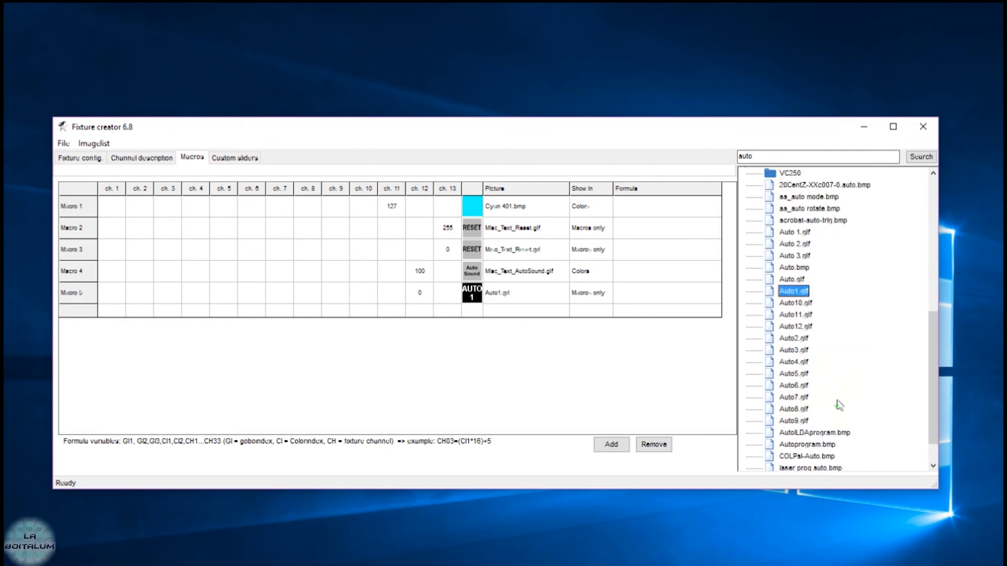
{"action": "left_click", "coordinate": [798, 362]}
{"action": "left_click", "coordinate": [799, 374]}
{"action": "left_click", "coordinate": [803, 388]}
{"action": "left_click", "coordinate": [807, 410]}
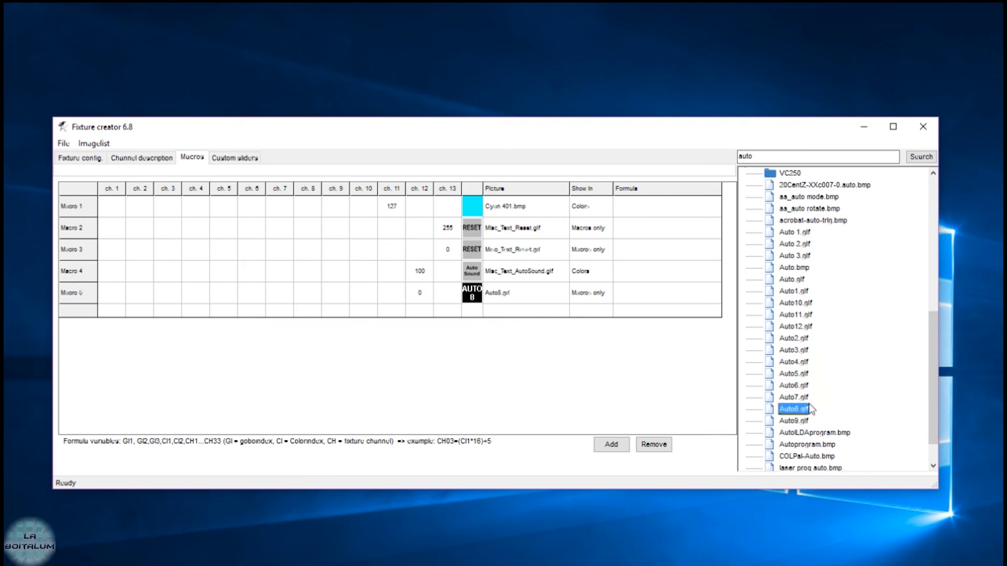
{"action": "left_click", "coordinate": [808, 421]}
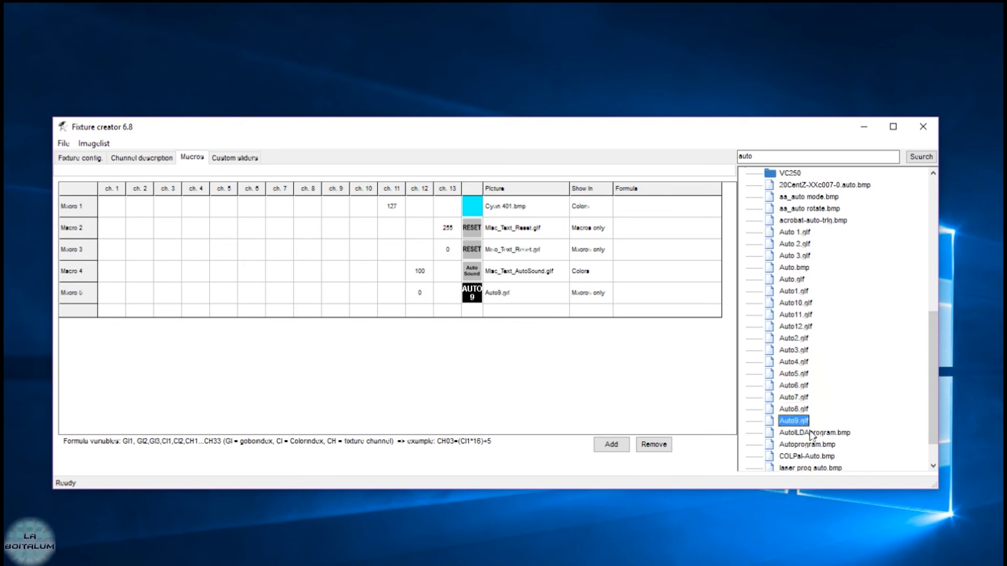
{"action": "left_click", "coordinate": [812, 434]}
{"action": "scroll", "coordinate": [812, 437], "scroll_direction": "down", "scroll_amount": 1}
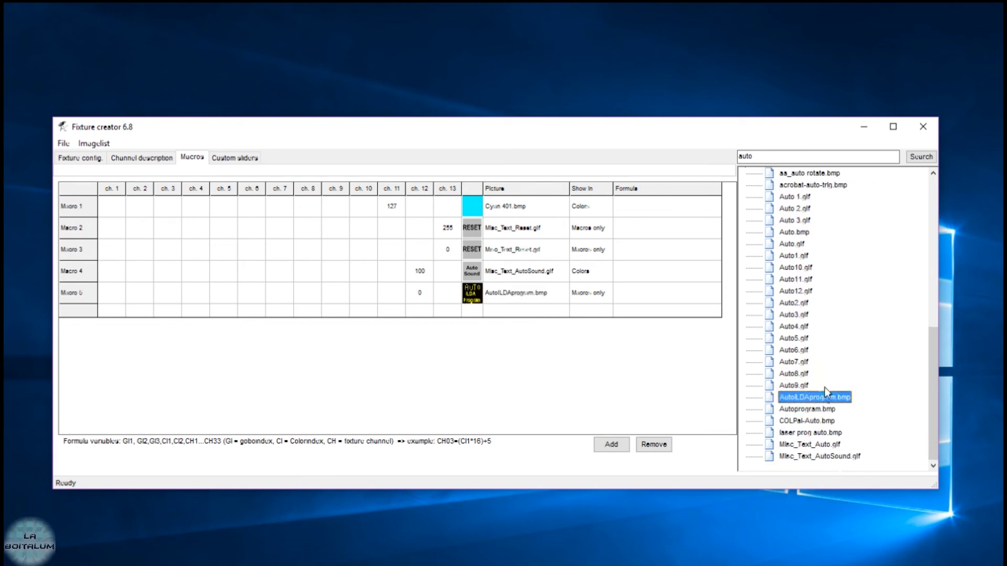
{"action": "left_click", "coordinate": [809, 410]}
{"action": "left_click", "coordinate": [812, 433]}
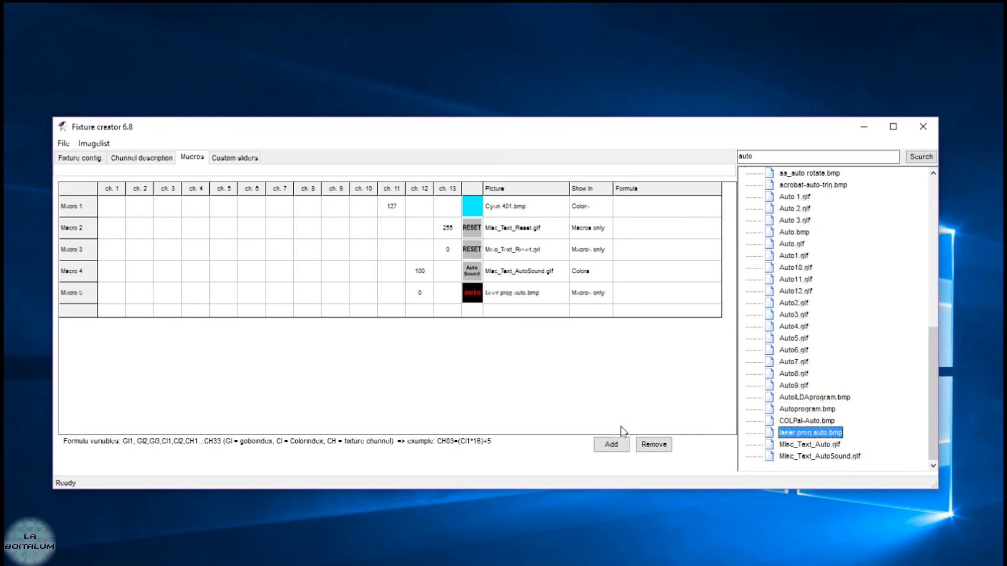
{"action": "left_click", "coordinate": [225, 162]}
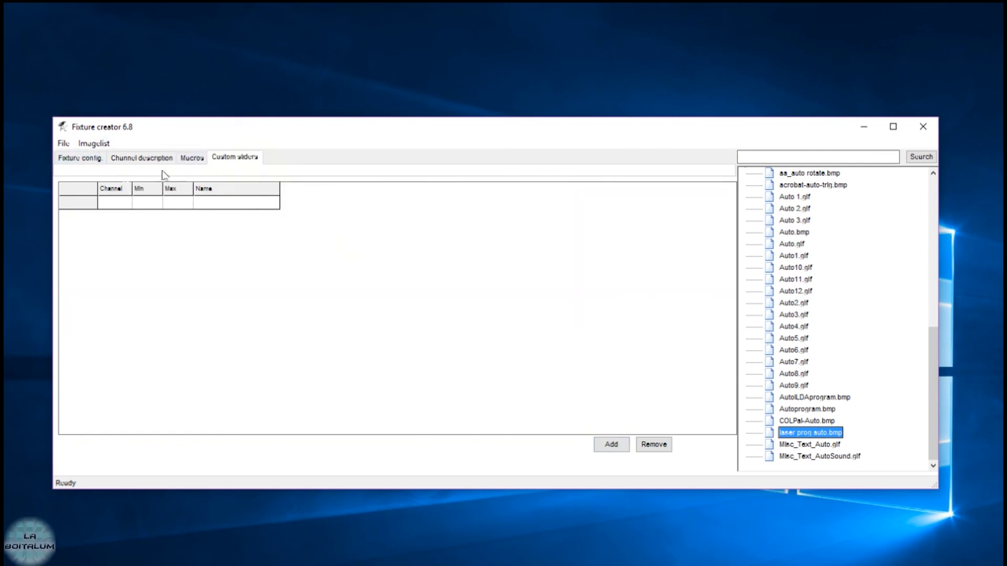
{"action": "left_click", "coordinate": [81, 159]}
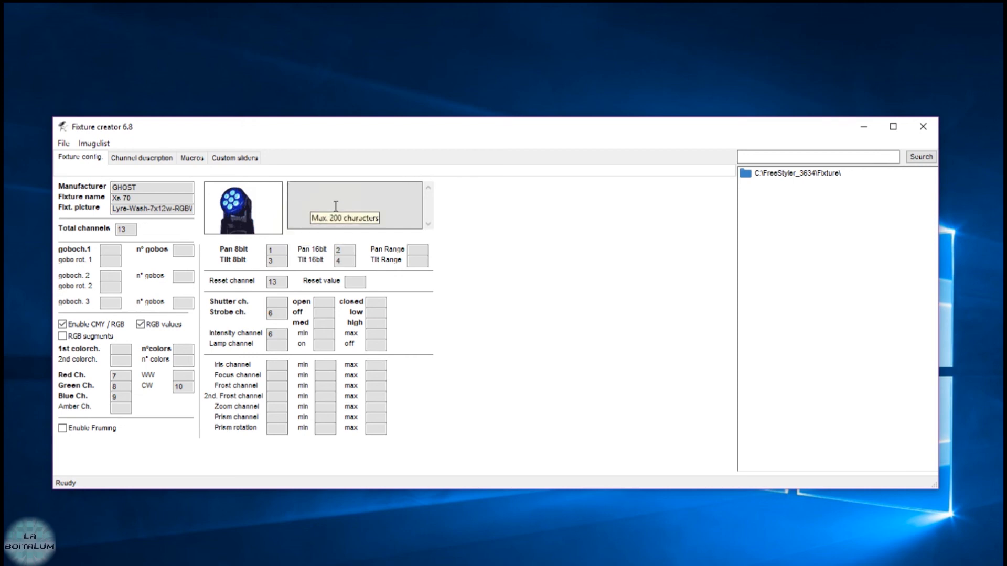
{"action": "type", "text": "m"}
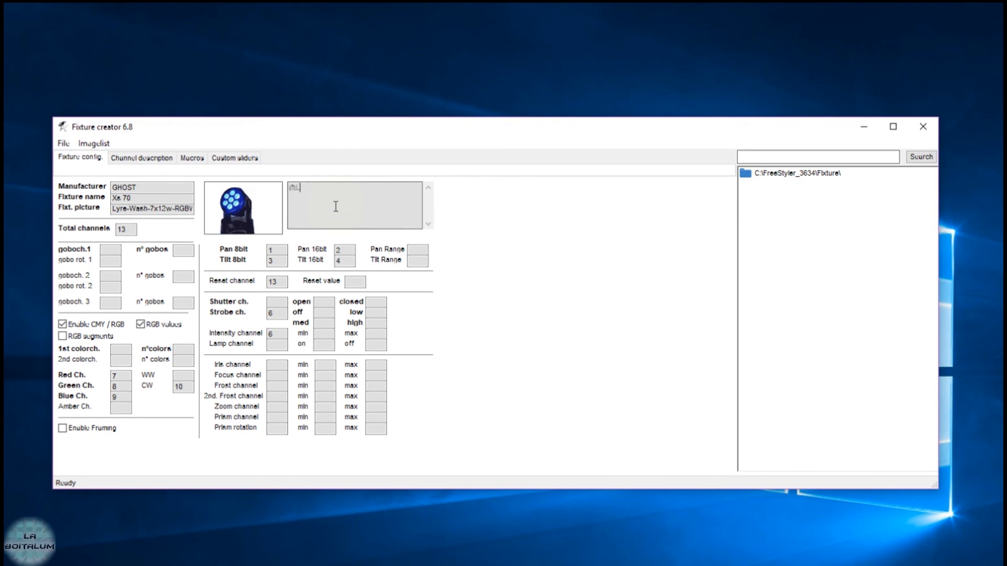
{"action": "type", "text": "LaBoltalum"}
{"action": "key", "text": "Return"}
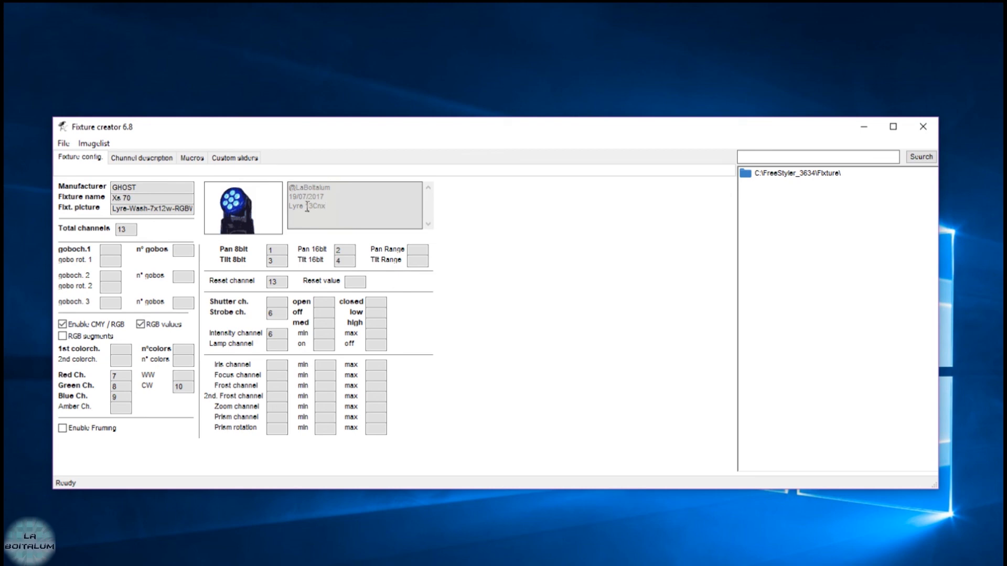
{"action": "type", "text": "Wash"}
Save the fixture as "Ghost - Xs 70.fxt" in the FreeStyler Fixtures folder.
{"action": "left_click", "coordinate": [63, 145]}
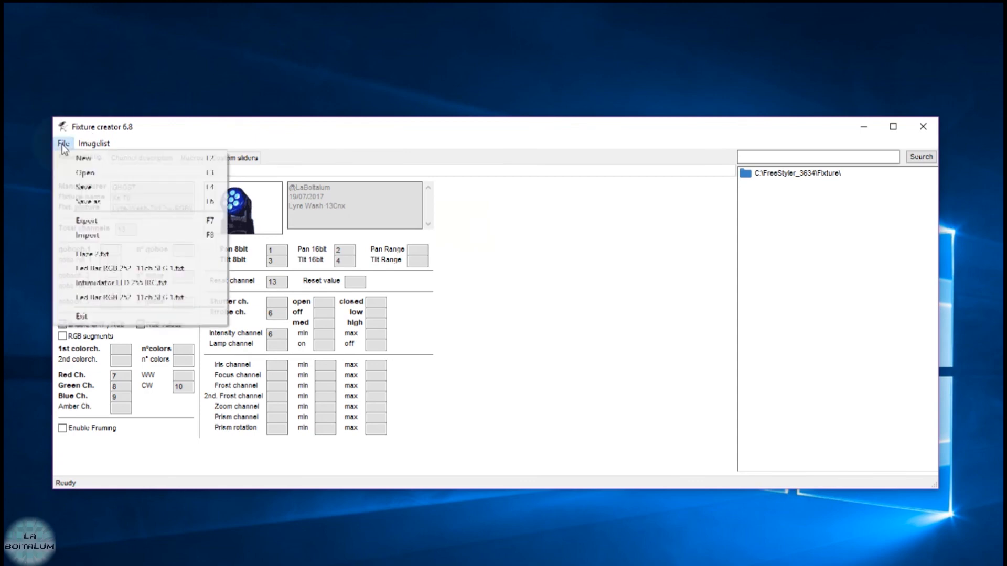
{"action": "left_click", "coordinate": [106, 188]}
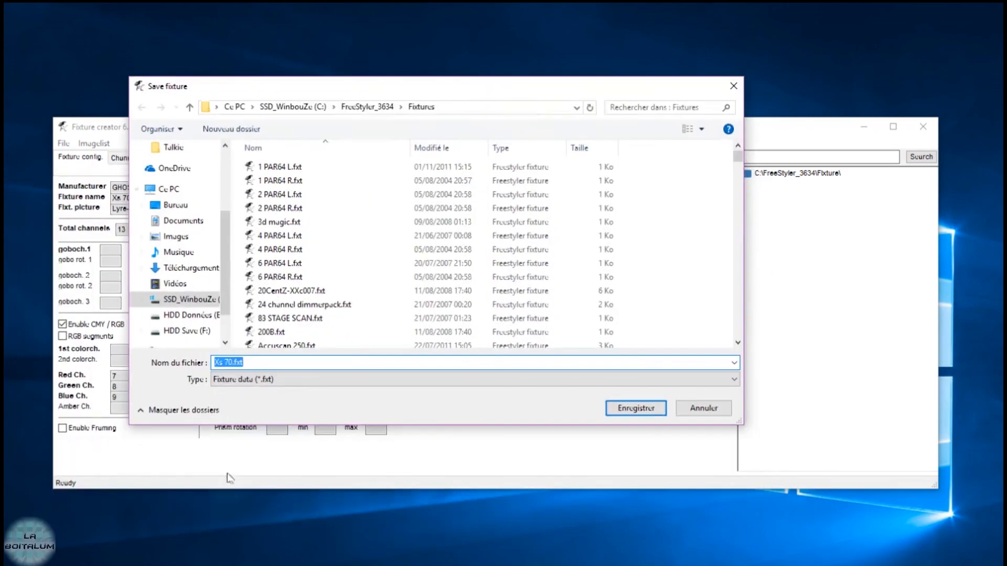
{"action": "left_click", "coordinate": [216, 363]}
{"action": "type", "text": "Ghost -"}
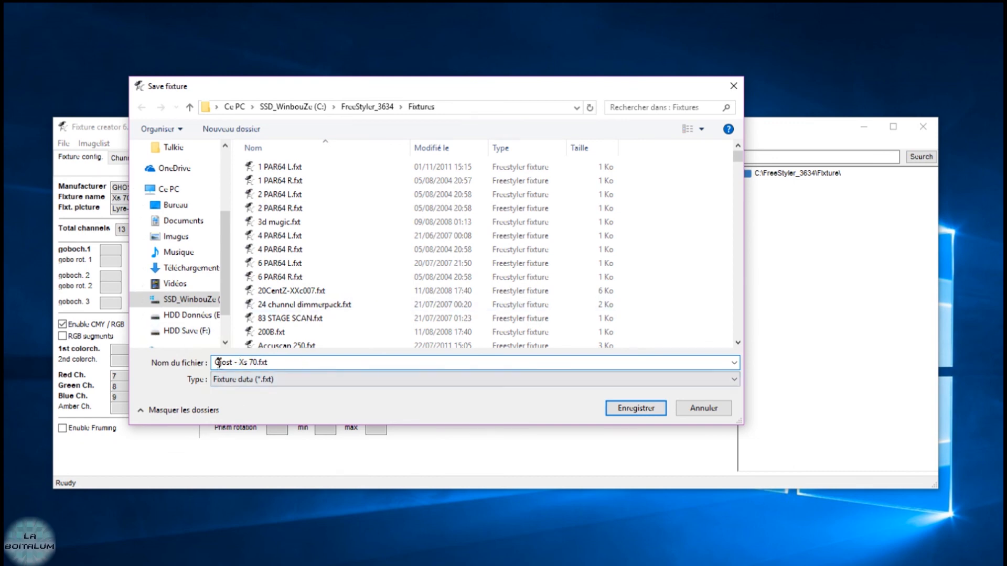
{"action": "key", "text": "Delete"}
{"action": "type", "text": "h"}
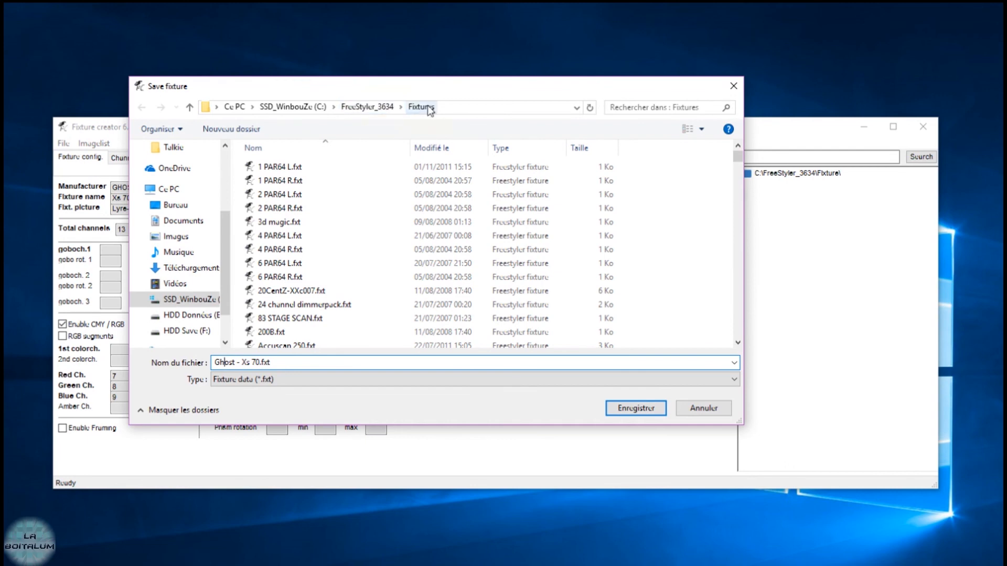
{"action": "left_click", "coordinate": [635, 408]}
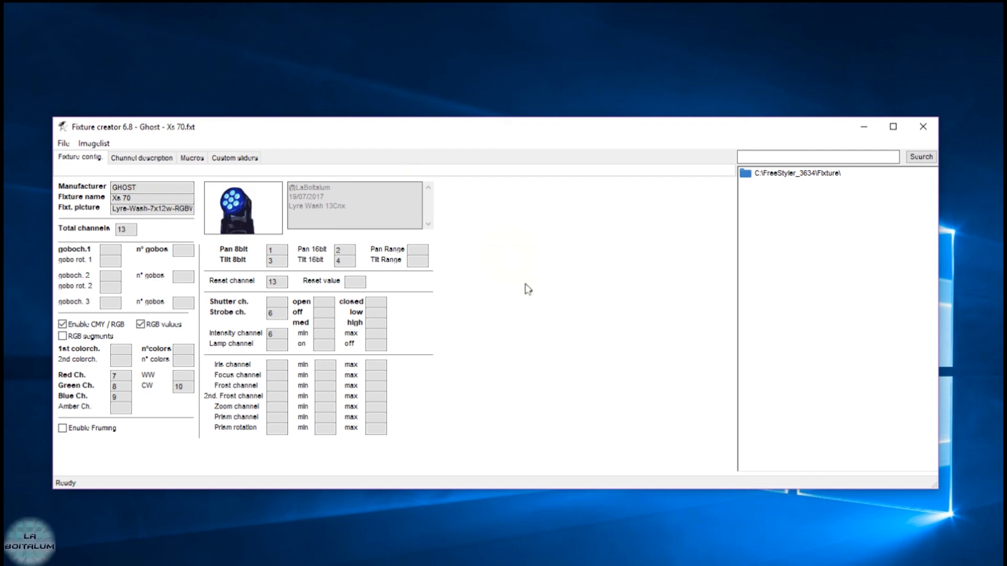
Try to save the fixture with total channels set to 10 while the reset channel is 13.
{"action": "left_click", "coordinate": [134, 229]}
{"action": "left_click", "coordinate": [280, 282]}
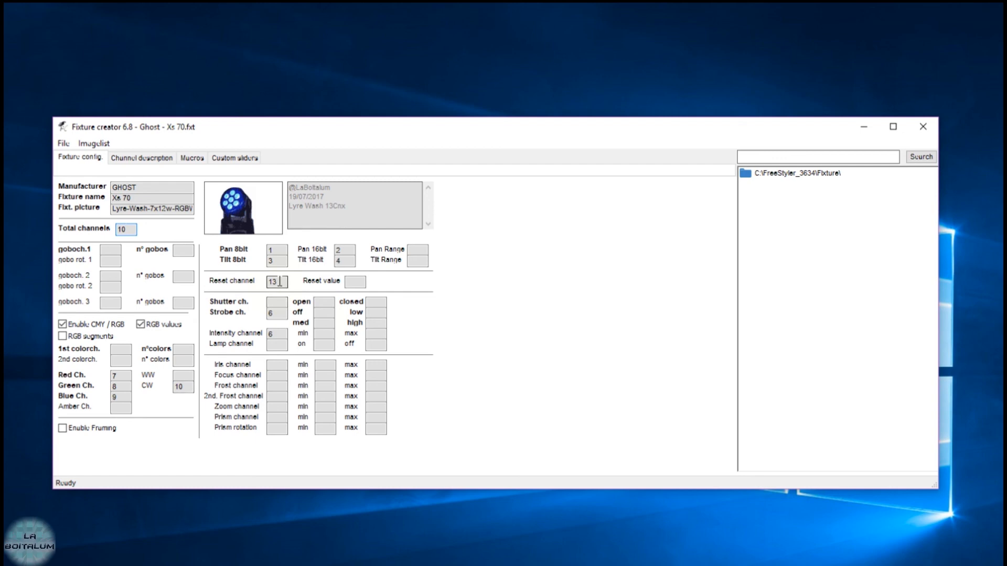
{"action": "left_click", "coordinate": [63, 143]}
{"action": "left_click", "coordinate": [96, 187]}
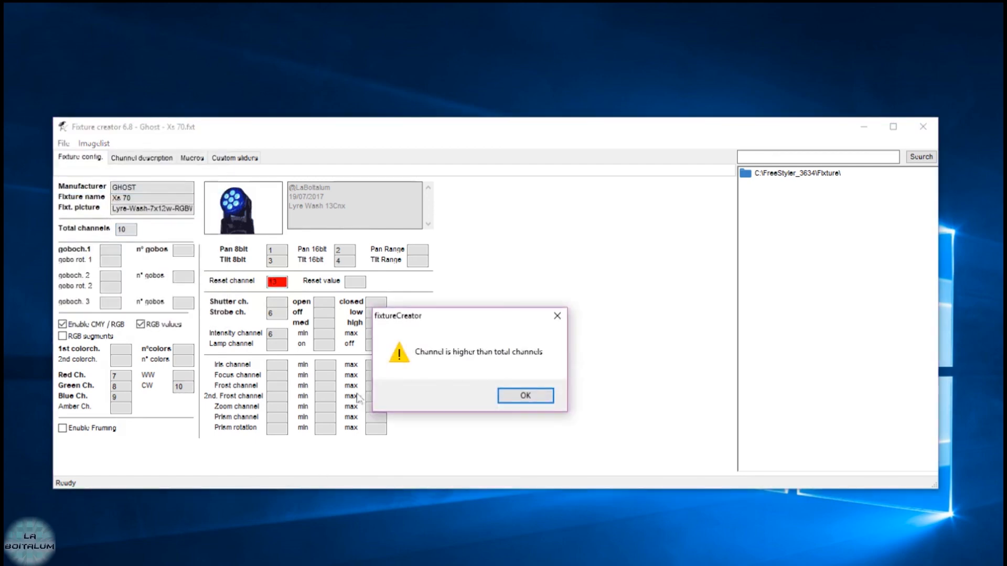
{"action": "left_click", "coordinate": [512, 394]}
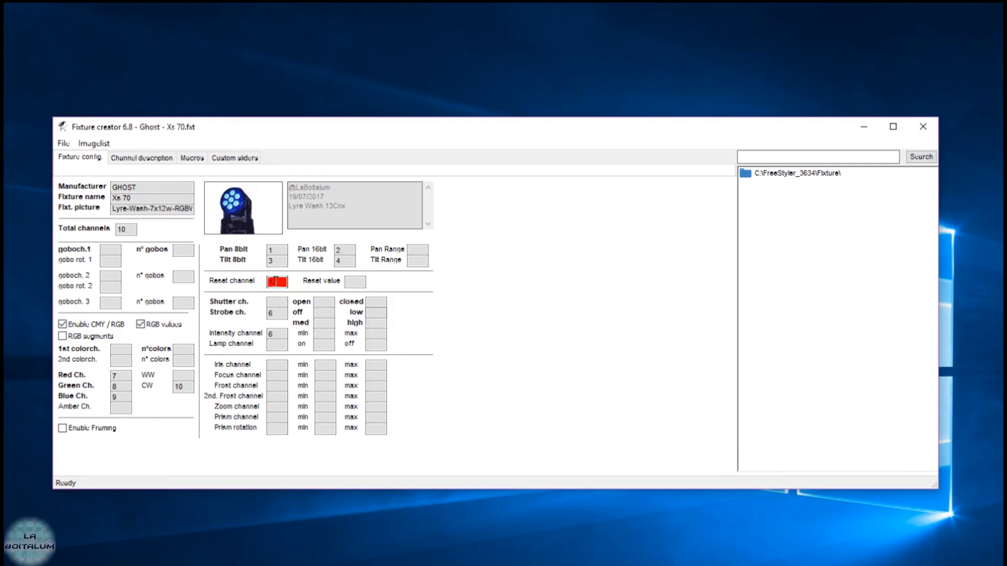
Set the total channels to 13 and save the fixture.
{"action": "left_click", "coordinate": [129, 230]}
{"action": "left_click", "coordinate": [63, 144]}
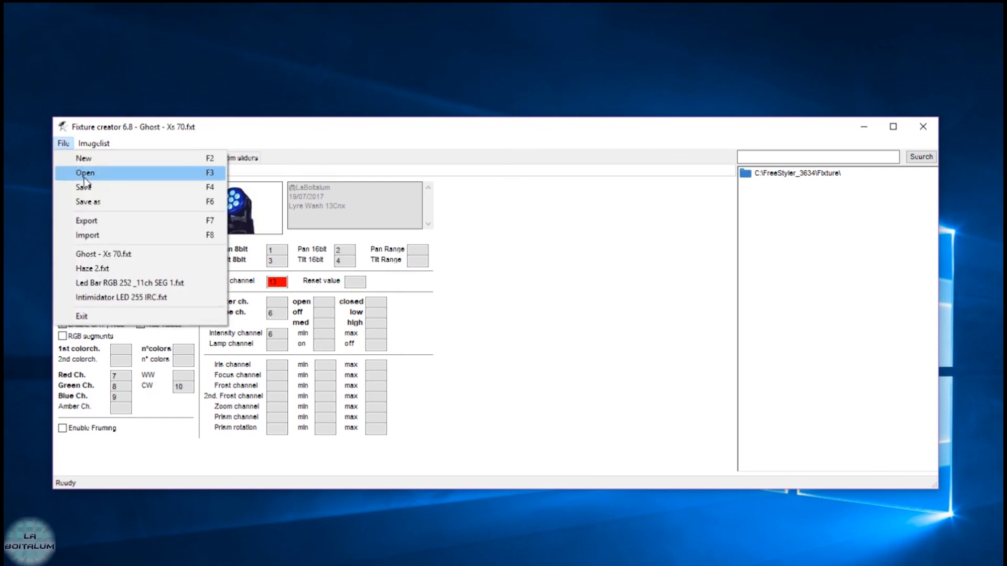
{"action": "left_click", "coordinate": [92, 187]}
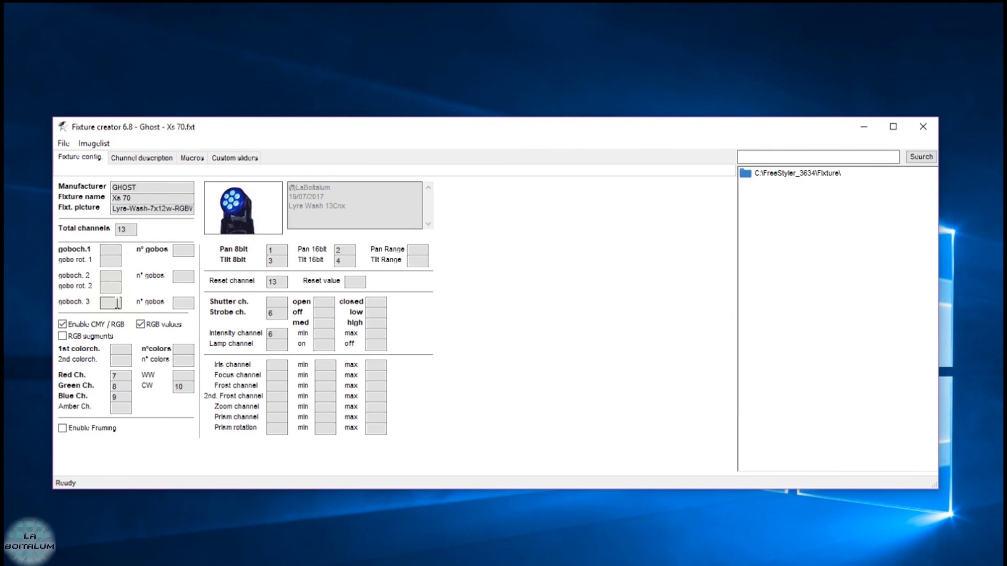
Go over the empty shutter and lamp channel fields and save the fixture again.
{"action": "left_click", "coordinate": [271, 303]}
{"action": "left_click", "coordinate": [272, 345]}
{"action": "left_click", "coordinate": [63, 143]}
{"action": "left_click", "coordinate": [86, 188]}
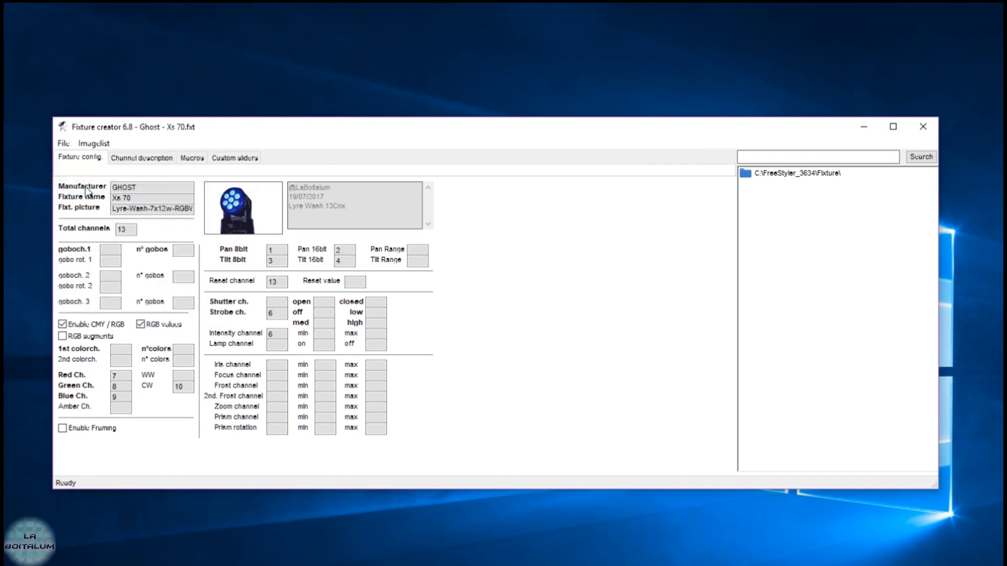